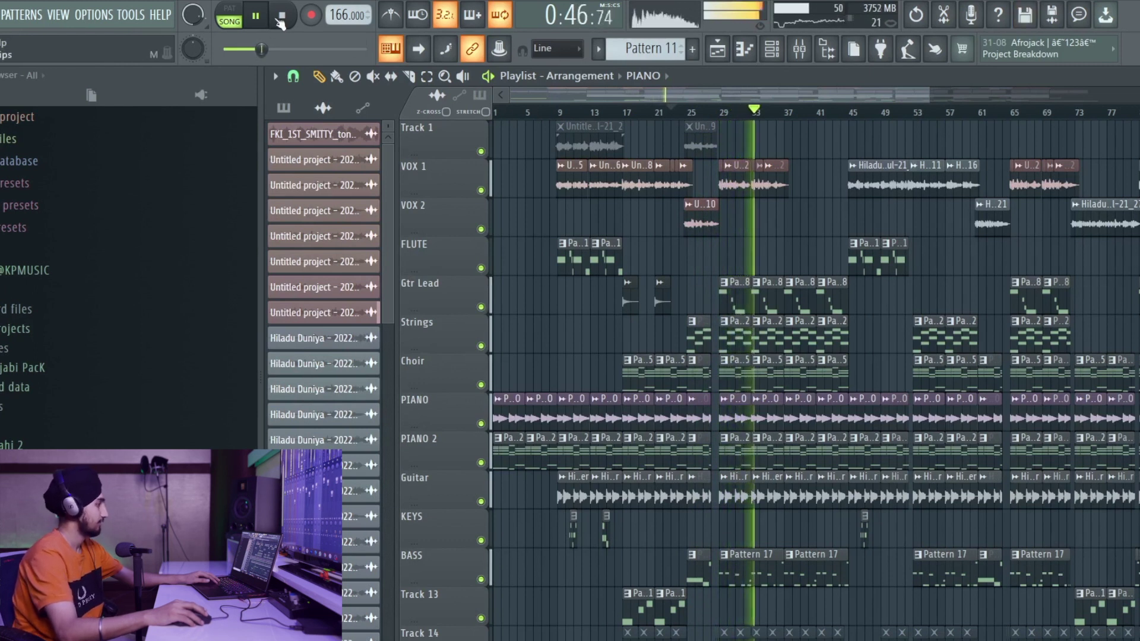
{"action": "left_click", "coordinate": [131, 15]}
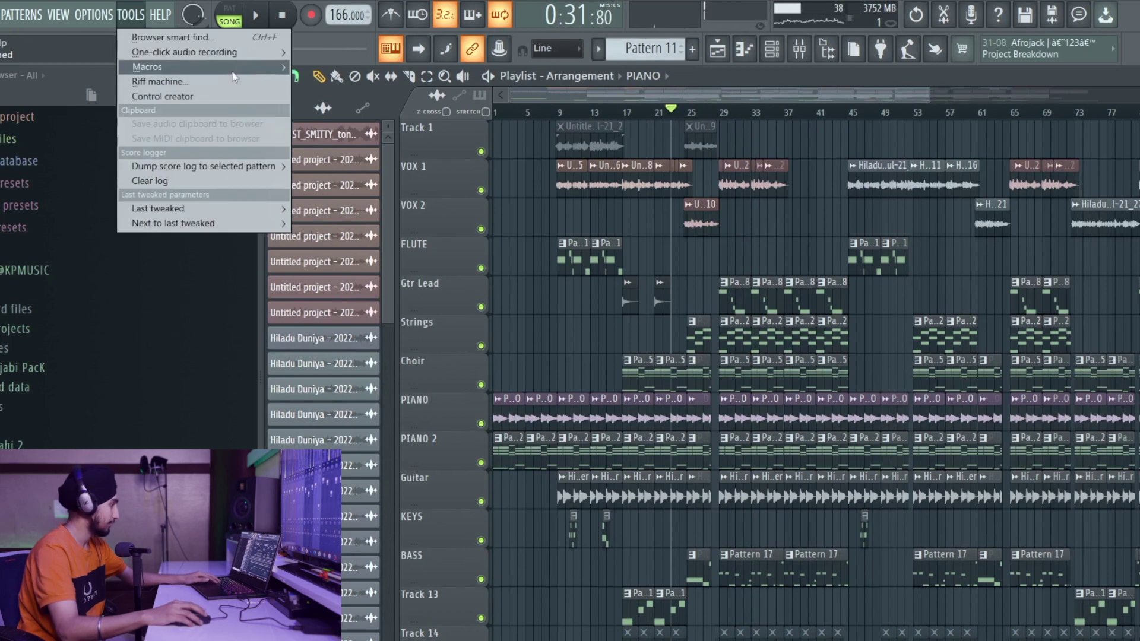
{"action": "mouse_move", "coordinate": [232, 70]}
{"action": "left_click", "coordinate": [392, 179]}
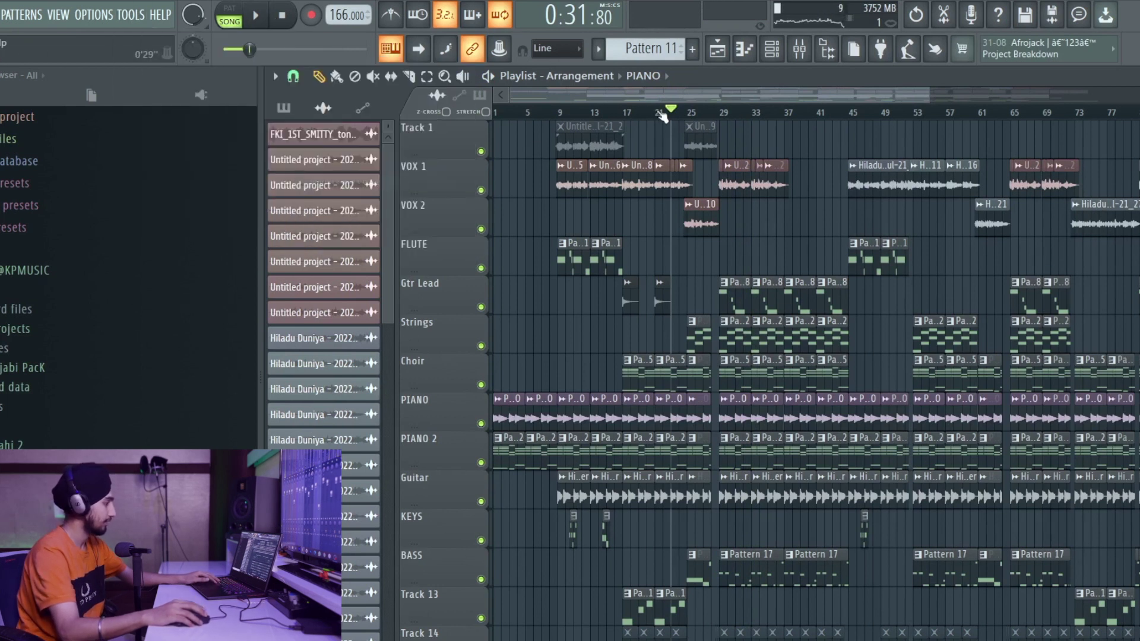
{"action": "scroll", "coordinate": [670, 369], "scroll_direction": "down", "scroll_amount": 6}
{"action": "scroll", "coordinate": [669, 369], "scroll_direction": "up", "scroll_amount": 6}
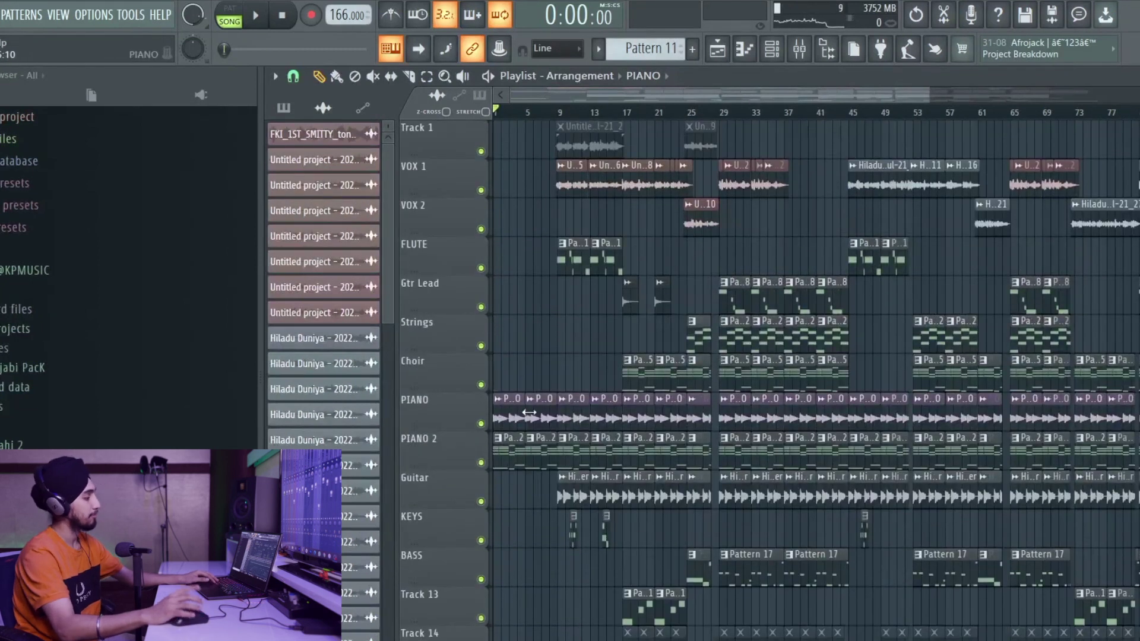
Solo the PIANO and PIANO 2 tracks and play their opening section from the start of the arrangement
{"action": "right_click", "coordinate": [480, 424]}
{"action": "left_click", "coordinate": [481, 462]}
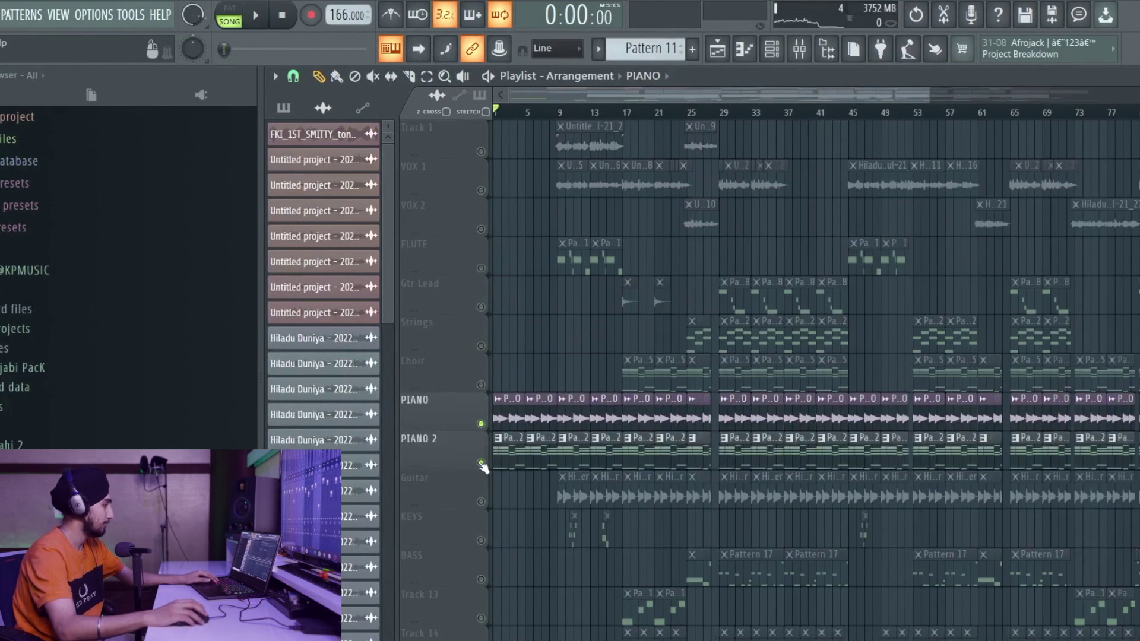
{"action": "scroll", "coordinate": [482, 423], "scroll_direction": "up", "scroll_amount": 3}
{"action": "key", "text": "space"}
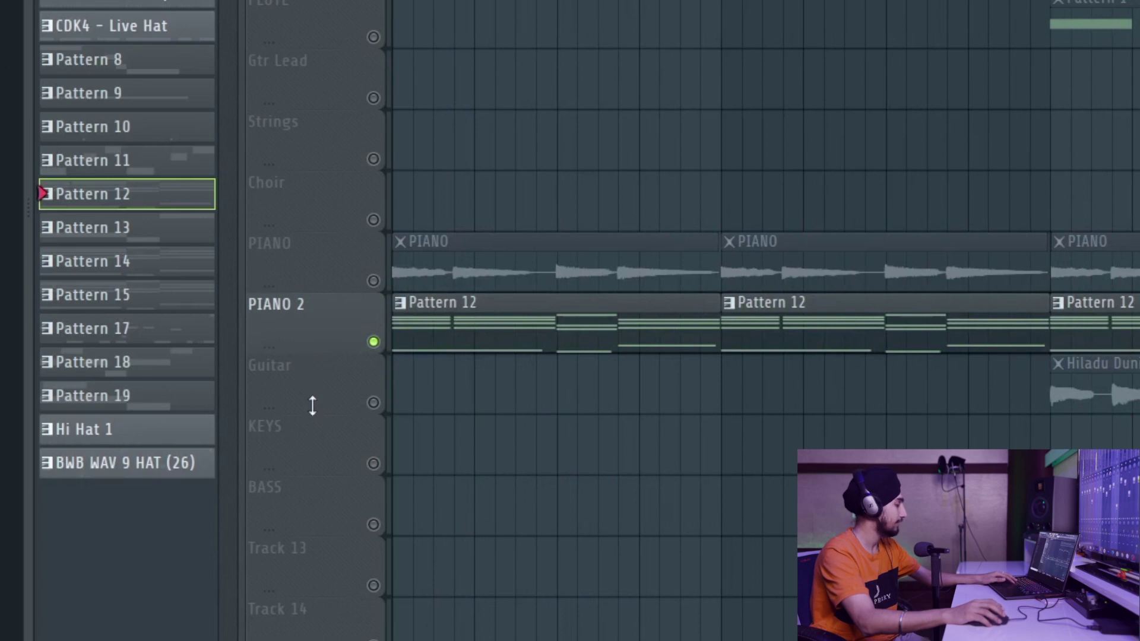
{"action": "key", "text": "space"}
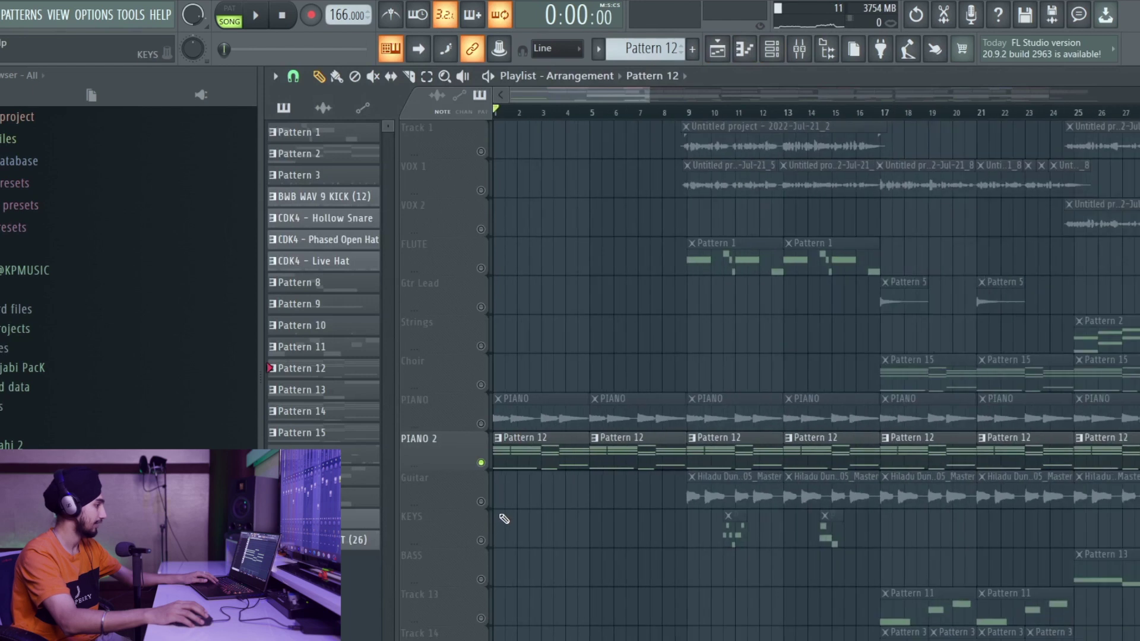
Unmute the Guitar and PIANO tracks alongside PIANO 2 and play them together from bar 9
{"action": "left_click", "coordinate": [482, 502]}
{"action": "left_click", "coordinate": [482, 424]}
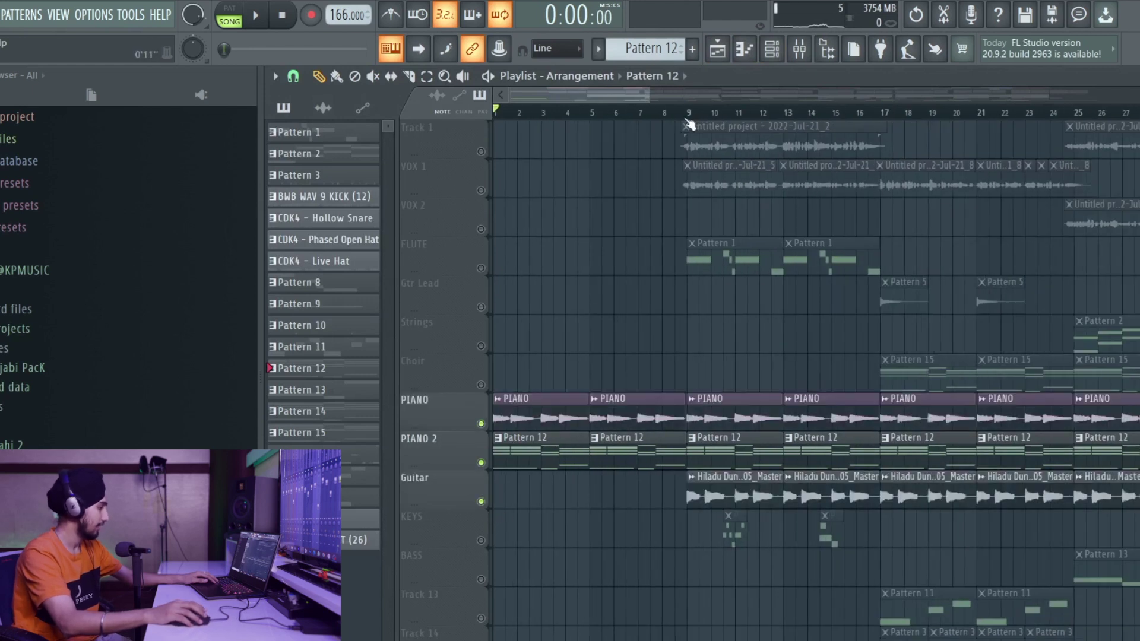
{"action": "key", "text": "space"}
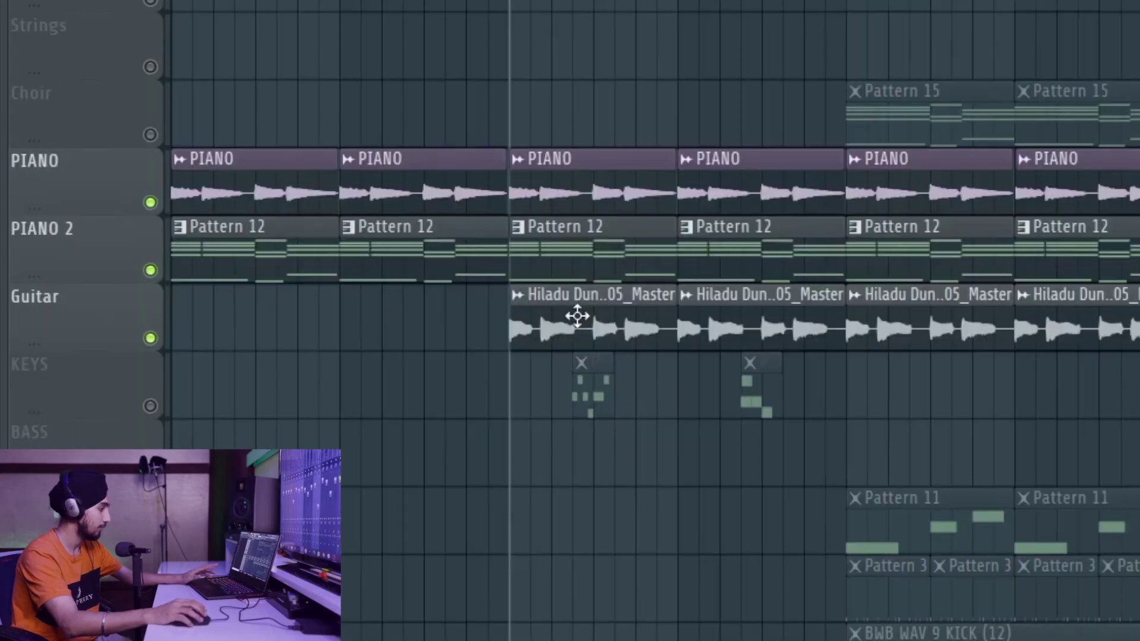
{"action": "key", "text": "space"}
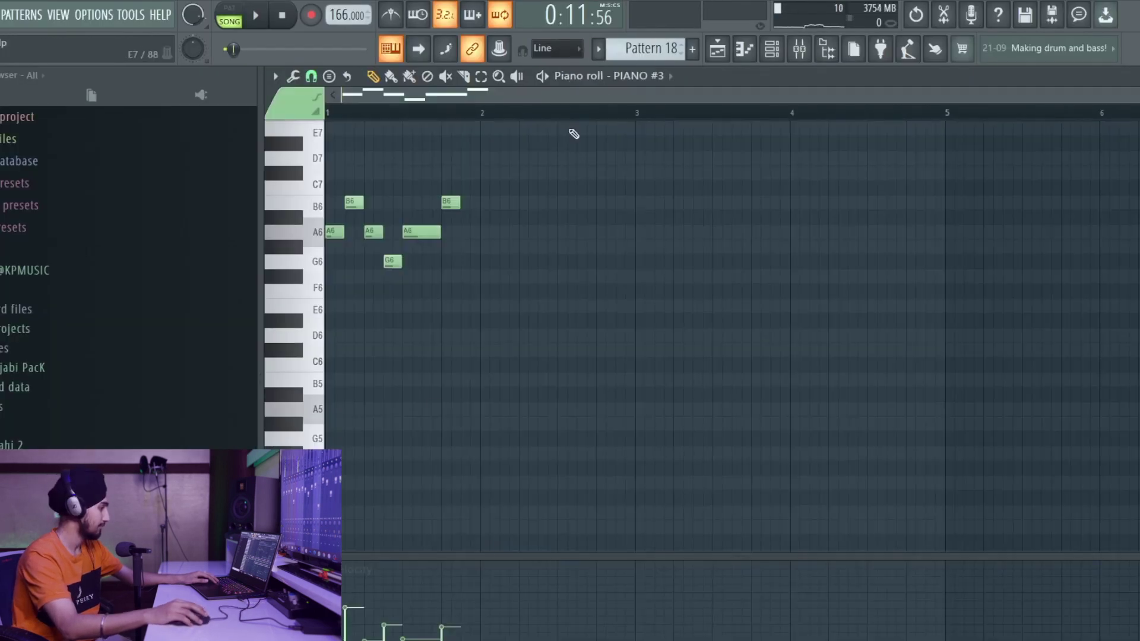
Examine the Pattern 18 notes in the PIANO #3 piano roll and play the KEYS track with the piano and guitar tracks
{"action": "scroll", "coordinate": [273, 240], "scroll_direction": "up", "scroll_amount": 2}
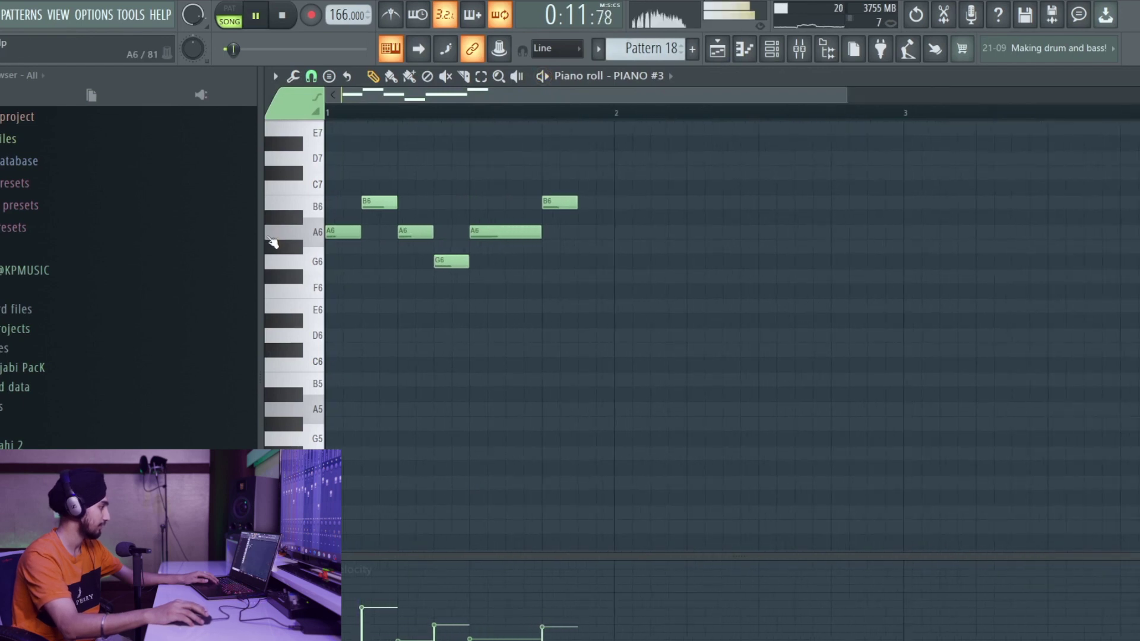
{"action": "key", "text": "space"}
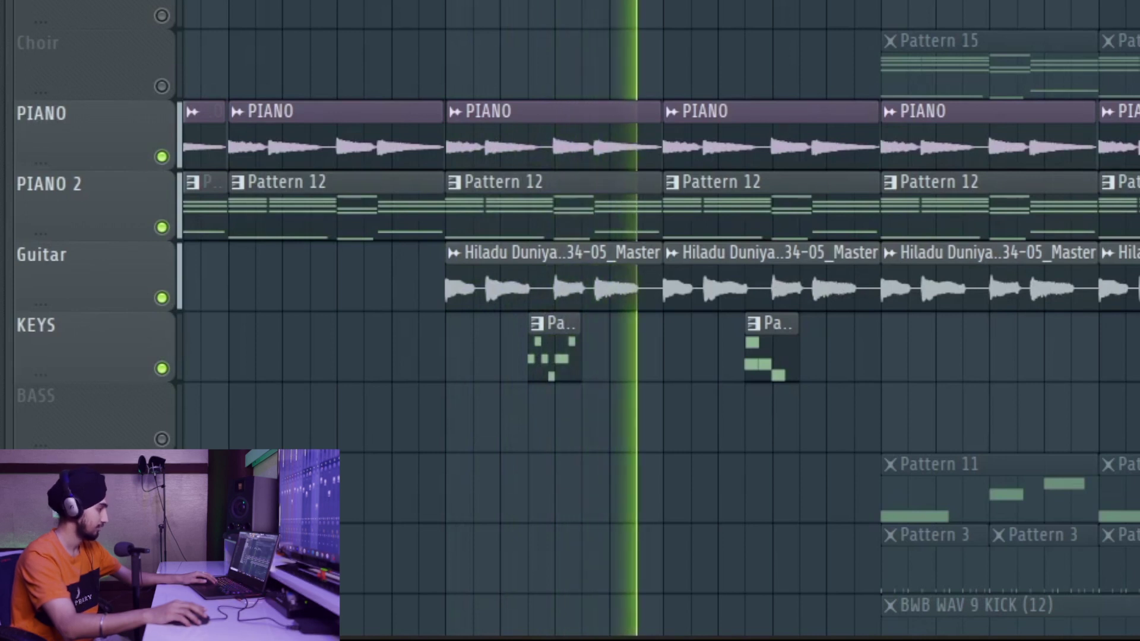
{"action": "key", "text": "space"}
{"action": "scroll", "coordinate": [653, 356], "scroll_direction": "up", "scroll_amount": 2}
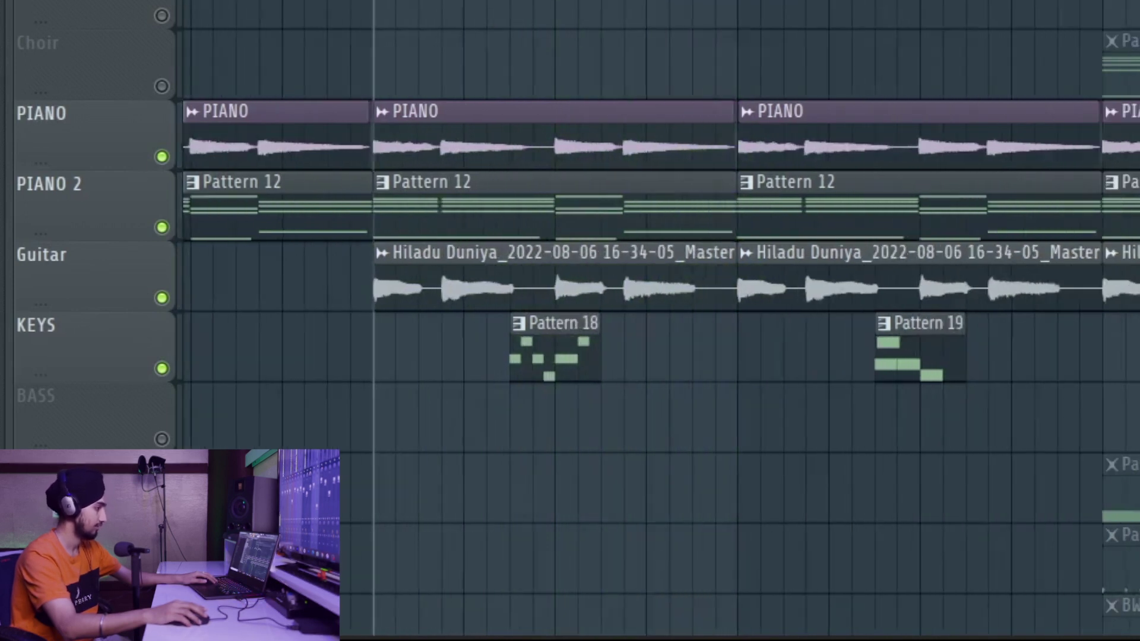
{"action": "scroll", "coordinate": [539, 359], "scroll_direction": "up", "scroll_amount": 2}
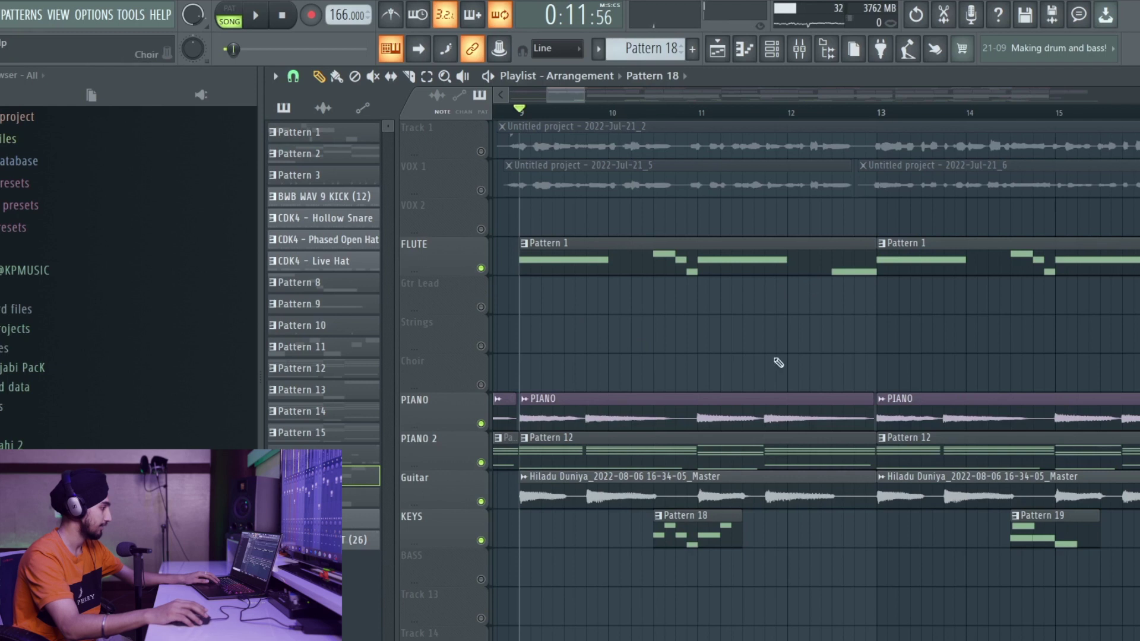
Audition the movie dialogue clip on Track 22 and the Wind ambience track, soloing each one
{"action": "scroll", "coordinate": [778, 363], "scroll_direction": "down", "scroll_amount": 4}
{"action": "scroll", "coordinate": [723, 501], "scroll_direction": "down", "scroll_amount": 6}
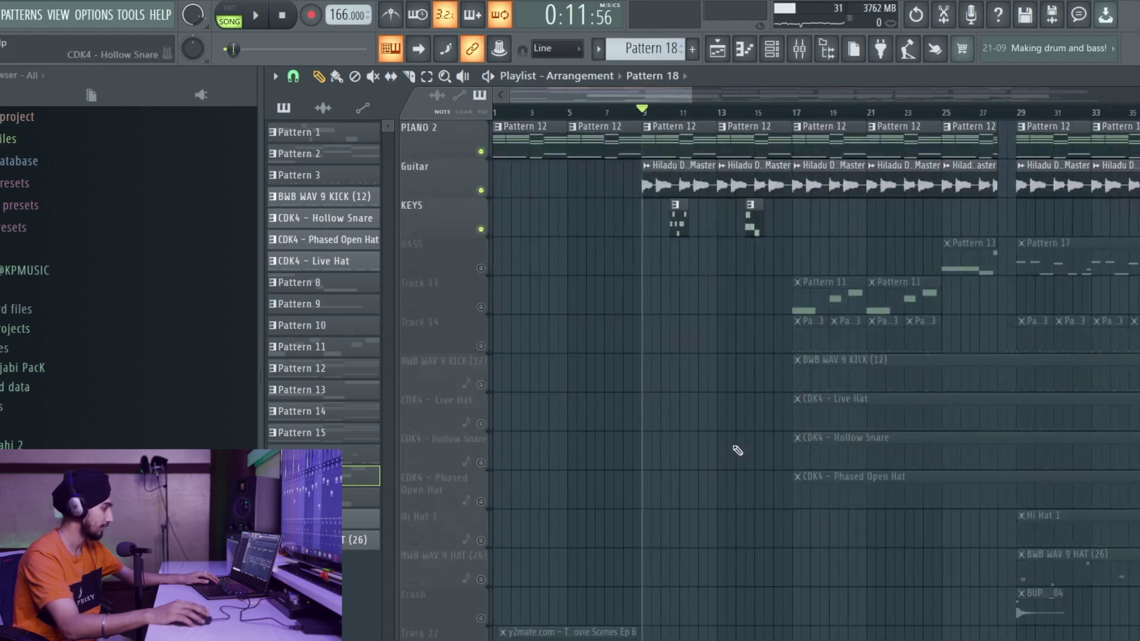
{"action": "scroll", "coordinate": [653, 475], "scroll_direction": "down", "scroll_amount": 4}
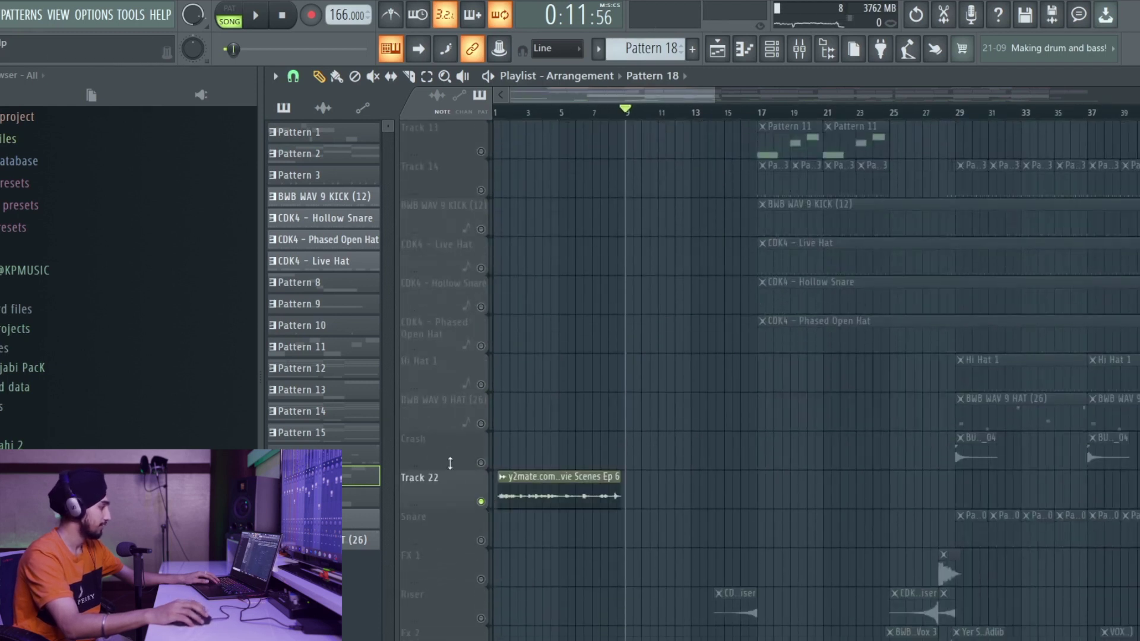
{"action": "scroll", "coordinate": [468, 372], "scroll_direction": "up", "scroll_amount": 2}
{"action": "scroll", "coordinate": [432, 288], "scroll_direction": "up", "scroll_amount": 1}
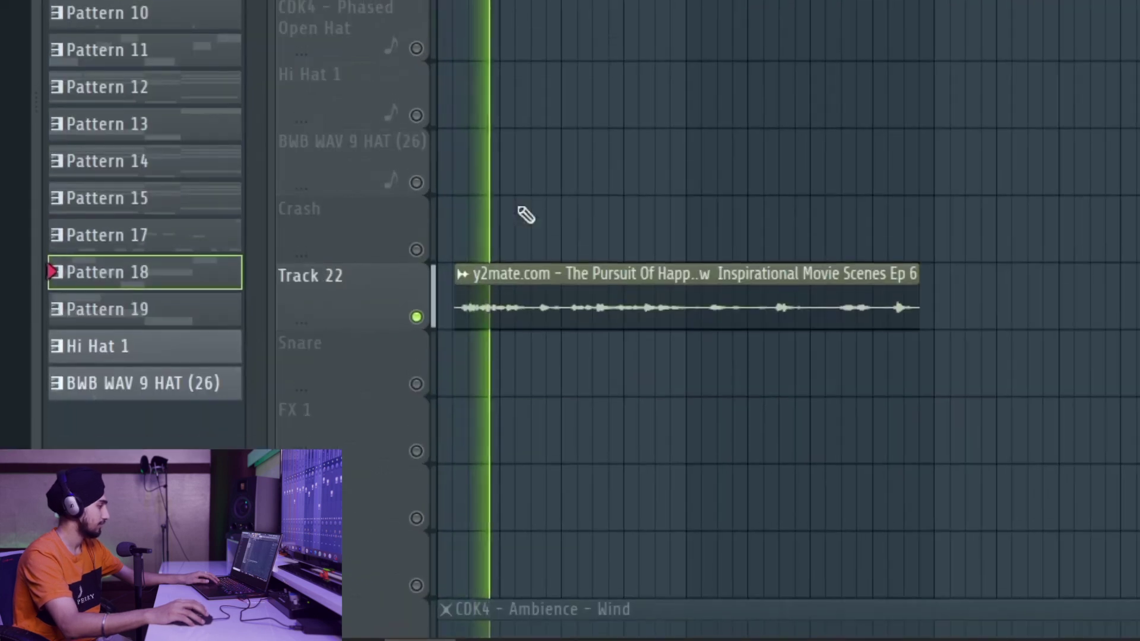
{"action": "scroll", "coordinate": [617, 434], "scroll_direction": "down", "scroll_amount": 4}
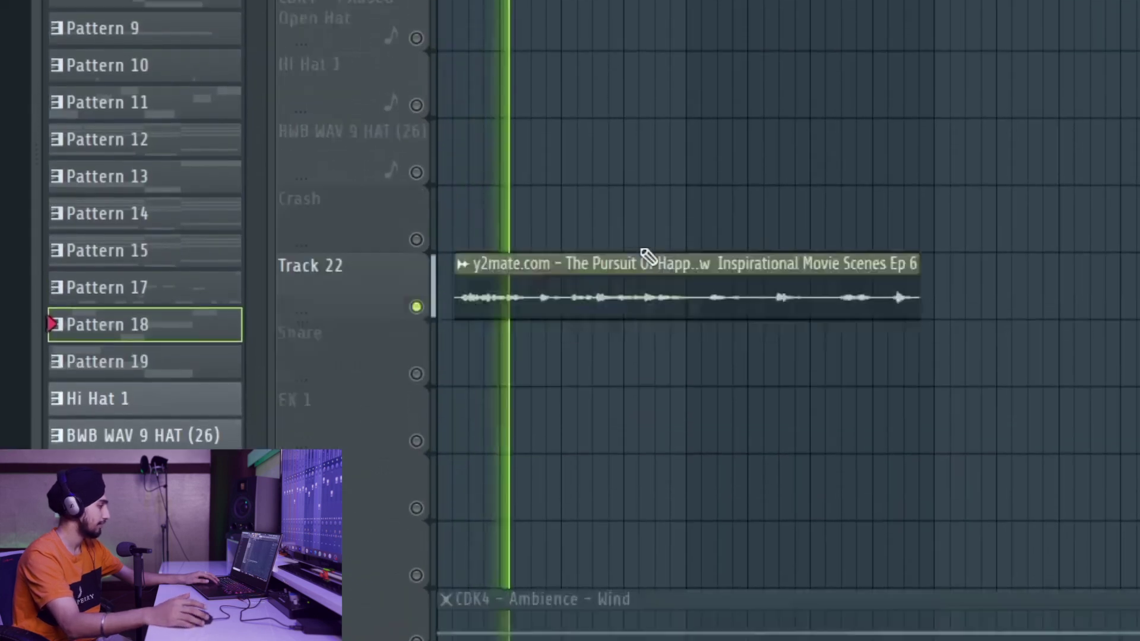
{"action": "right_click", "coordinate": [417, 473]}
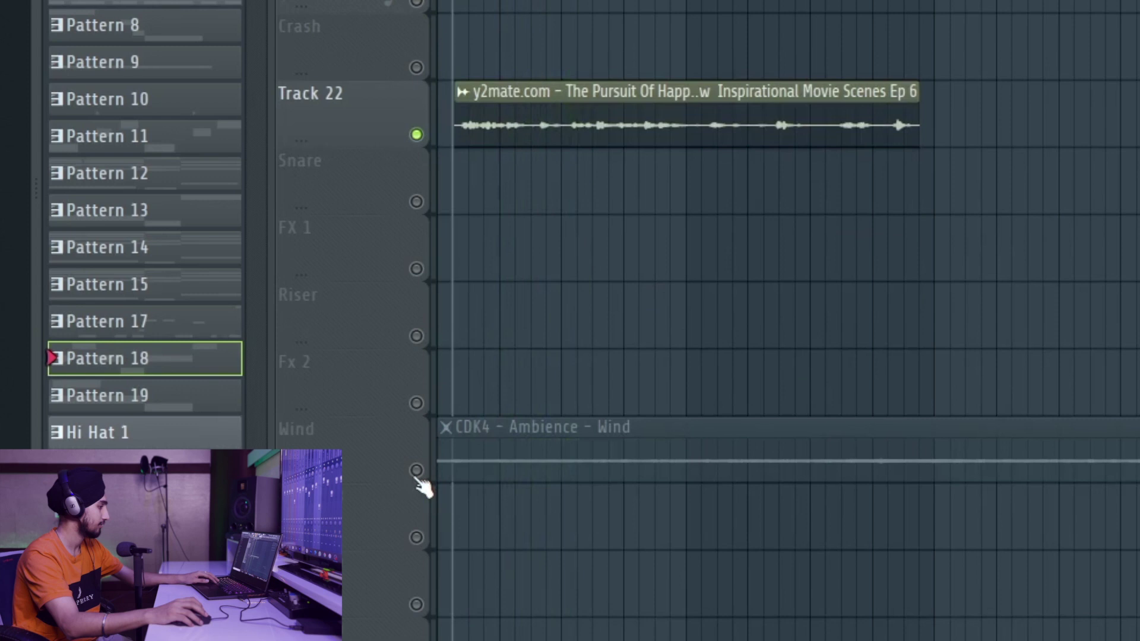
{"action": "right_click", "coordinate": [481, 542]}
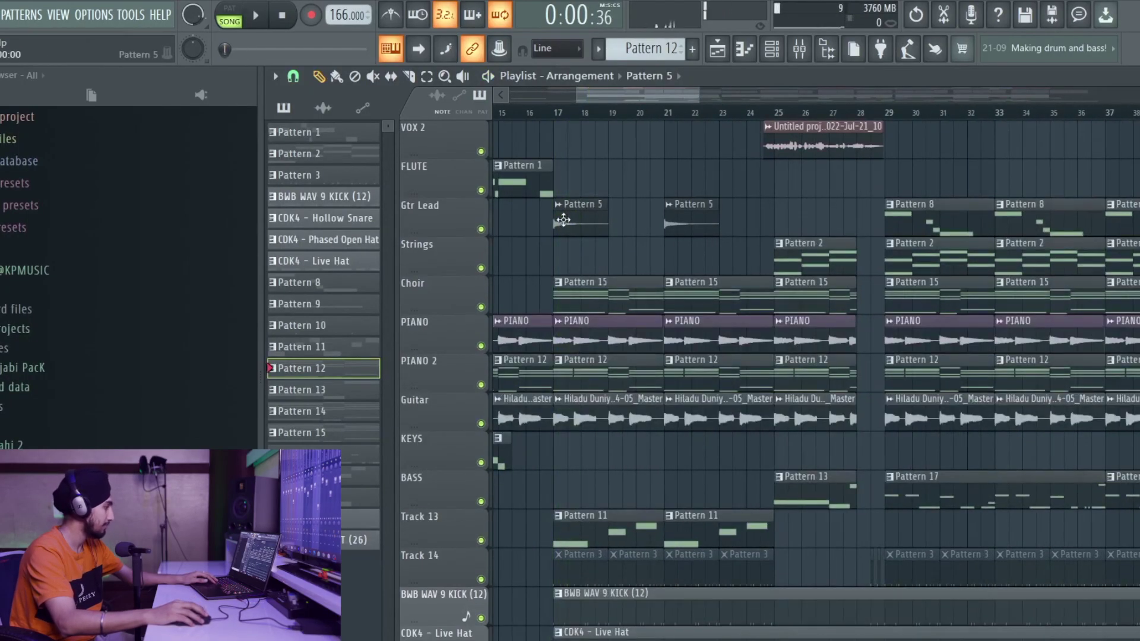
Play the chord pattern in the PIANO #2 piano roll to review its notes
{"action": "key", "text": "F6"}
{"action": "key", "text": "space"}
{"action": "key", "text": "F6"}
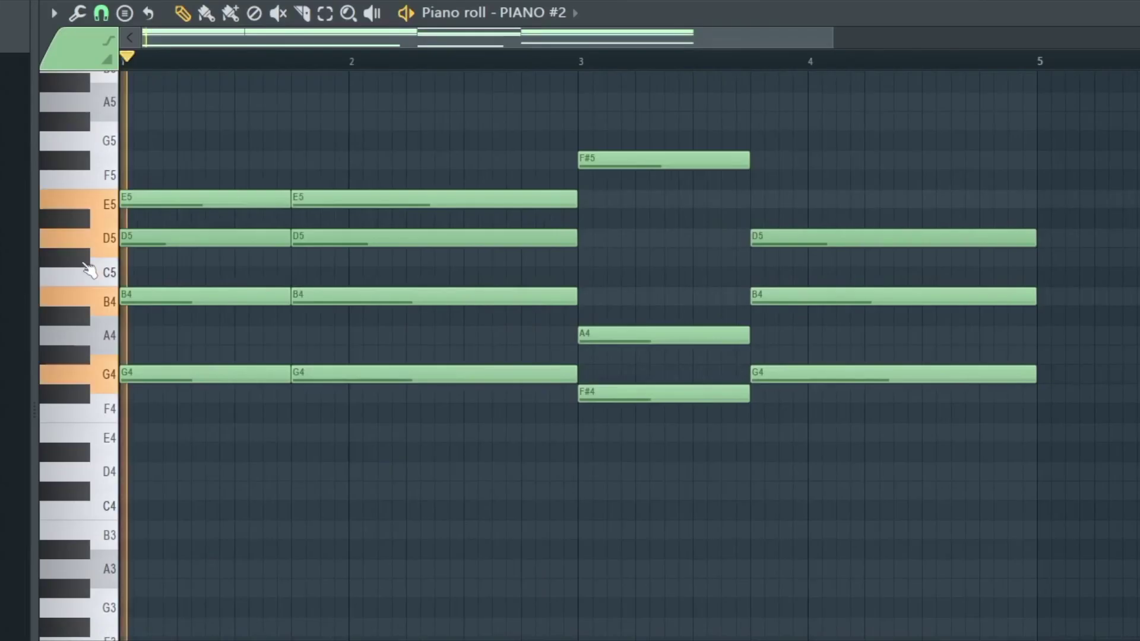
{"action": "key", "text": "space"}
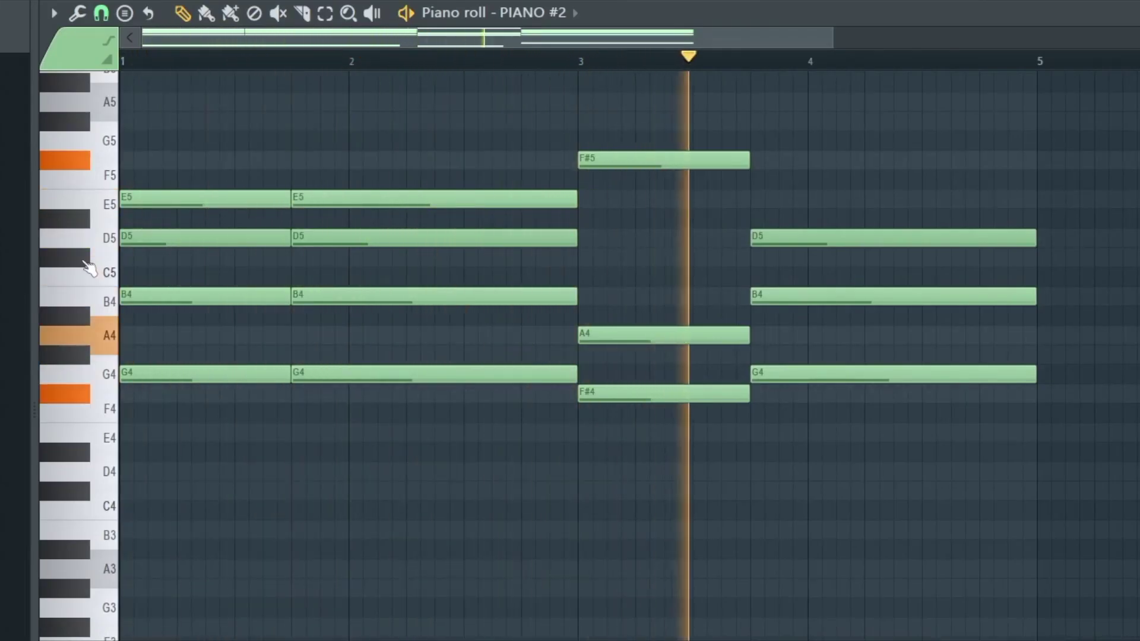
{"action": "key", "text": "space"}
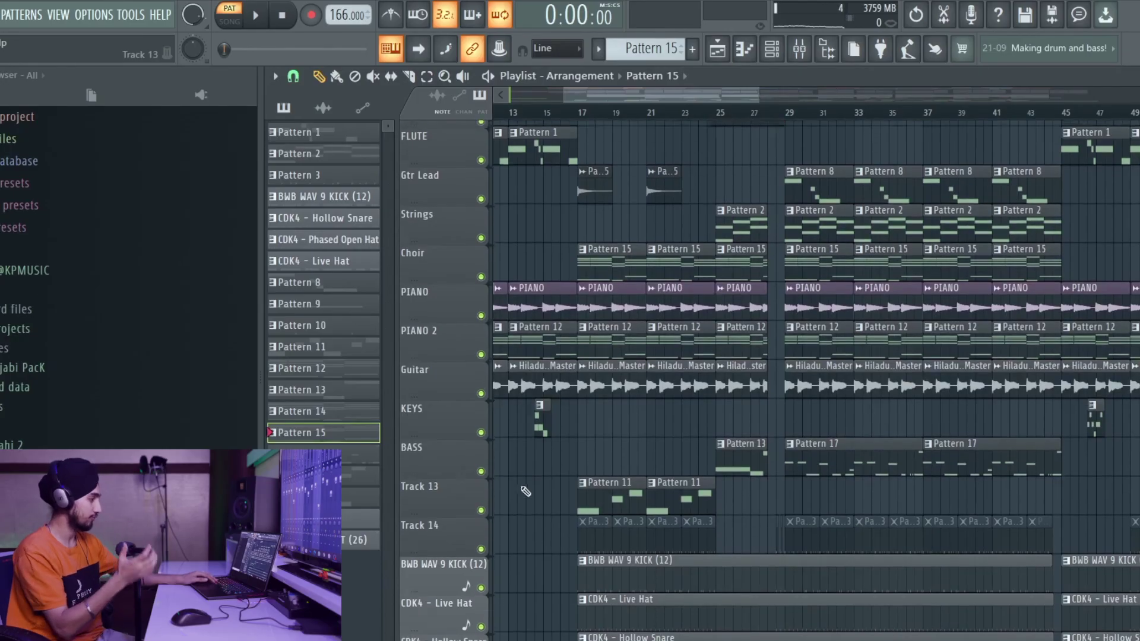
Select Pattern 11 from Track 13 and inspect its Nexus3.4.4 #2 notes in the channel rack
{"action": "key", "text": "y"}
{"action": "left_click_drag", "start_coordinate": [570, 491], "coordinate": [598, 491]}
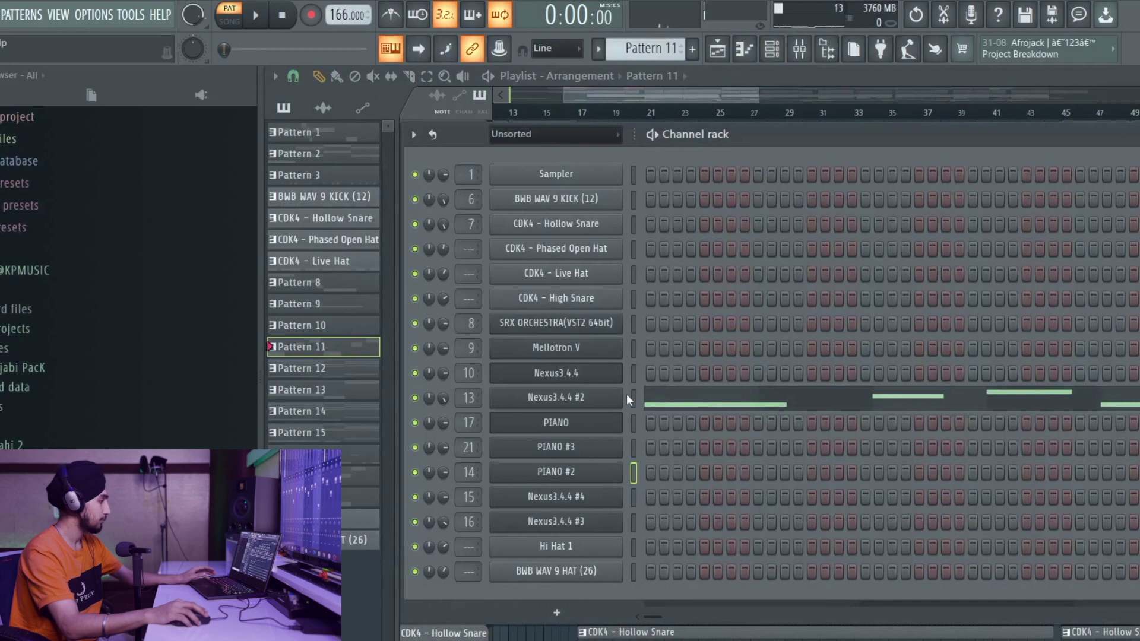
{"action": "left_click", "coordinate": [714, 96]}
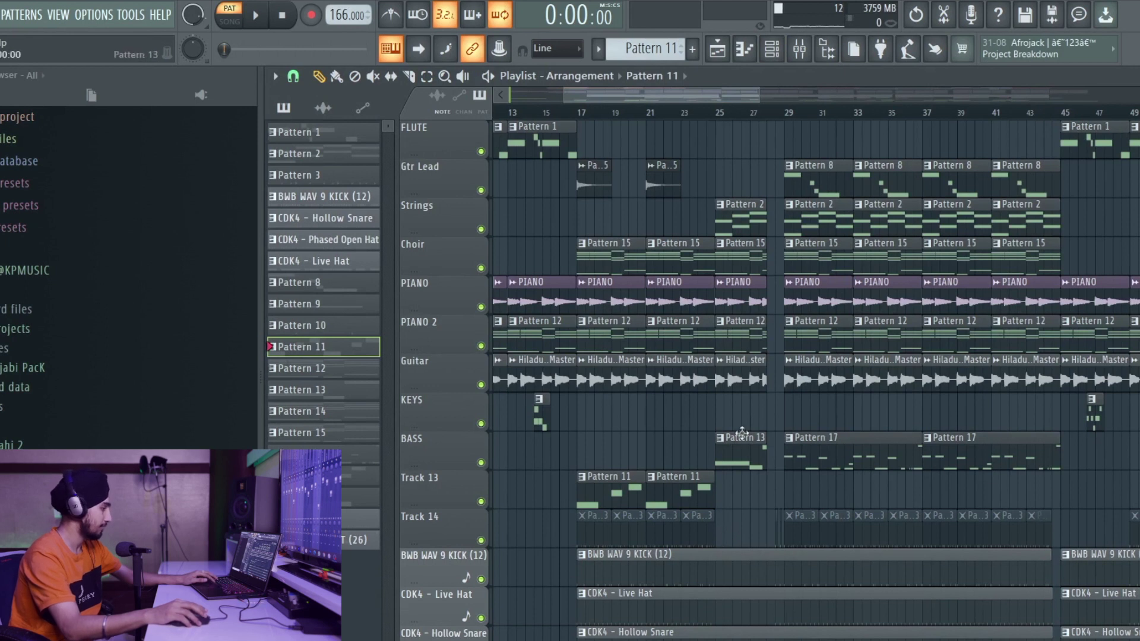
Solo the Pattern 13 clip on the BASS track at bar 25 and play it
{"action": "scroll", "coordinate": [610, 567], "scroll_direction": "down", "scroll_amount": 10}
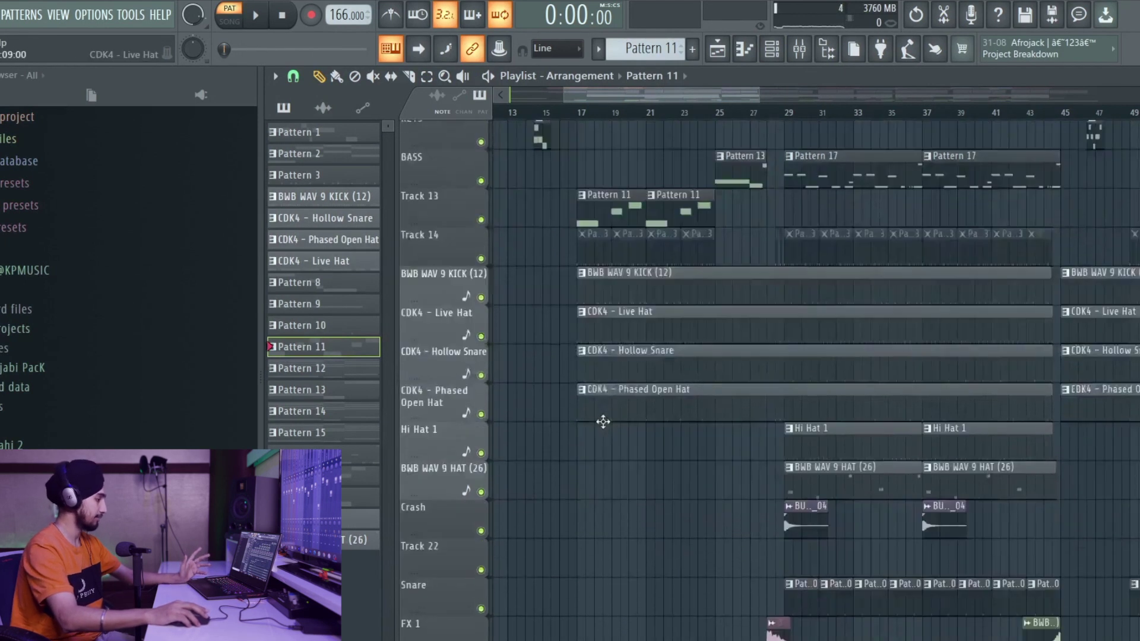
{"action": "scroll", "coordinate": [710, 452], "scroll_direction": "up", "scroll_amount": 10}
{"action": "key", "text": "space"}
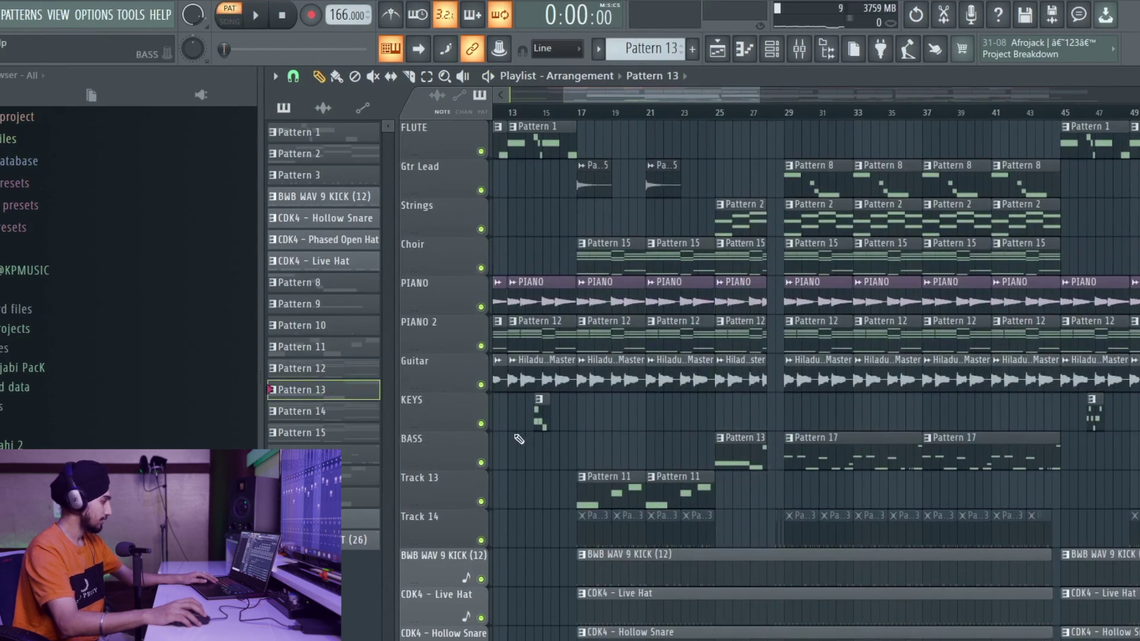
{"action": "key", "text": "t"}
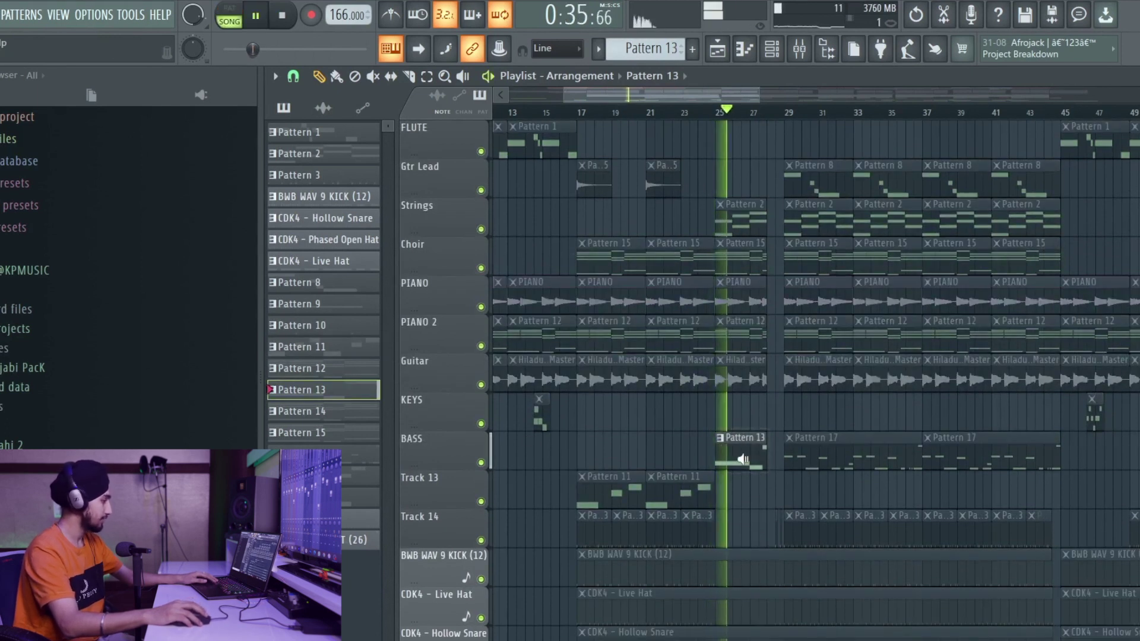
{"action": "double_click", "coordinate": [743, 459]}
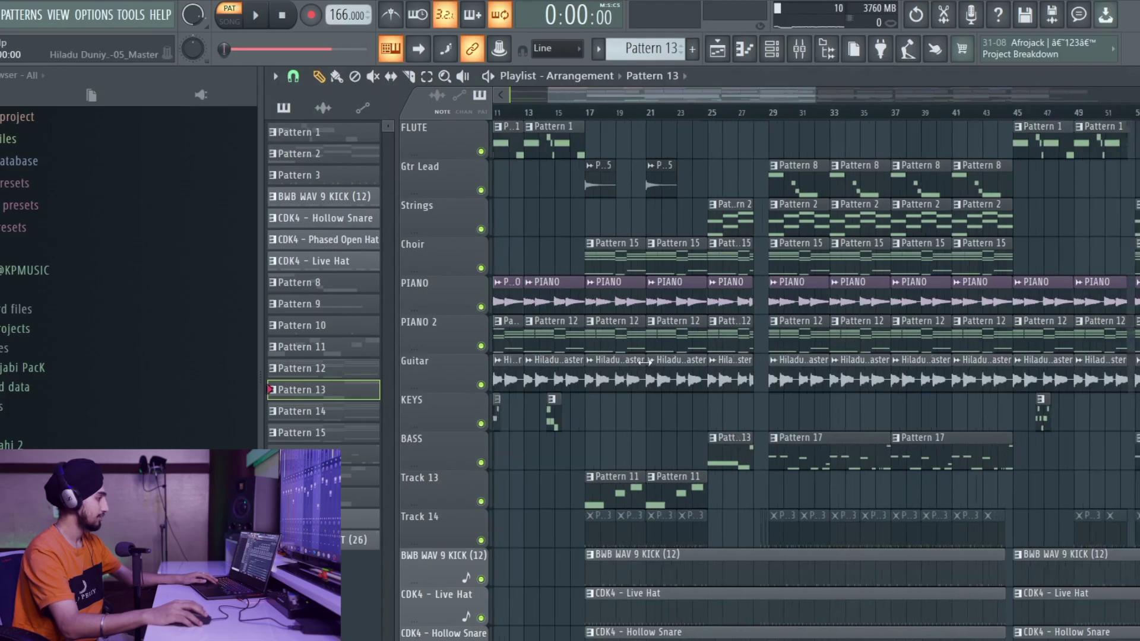
Review Pattern 17 from the BASS track by showing its Nexus3.4.4 #3 instrument and playing its notes in the piano roll
{"action": "scroll", "coordinate": [824, 463], "scroll_direction": "up", "scroll_amount": 3}
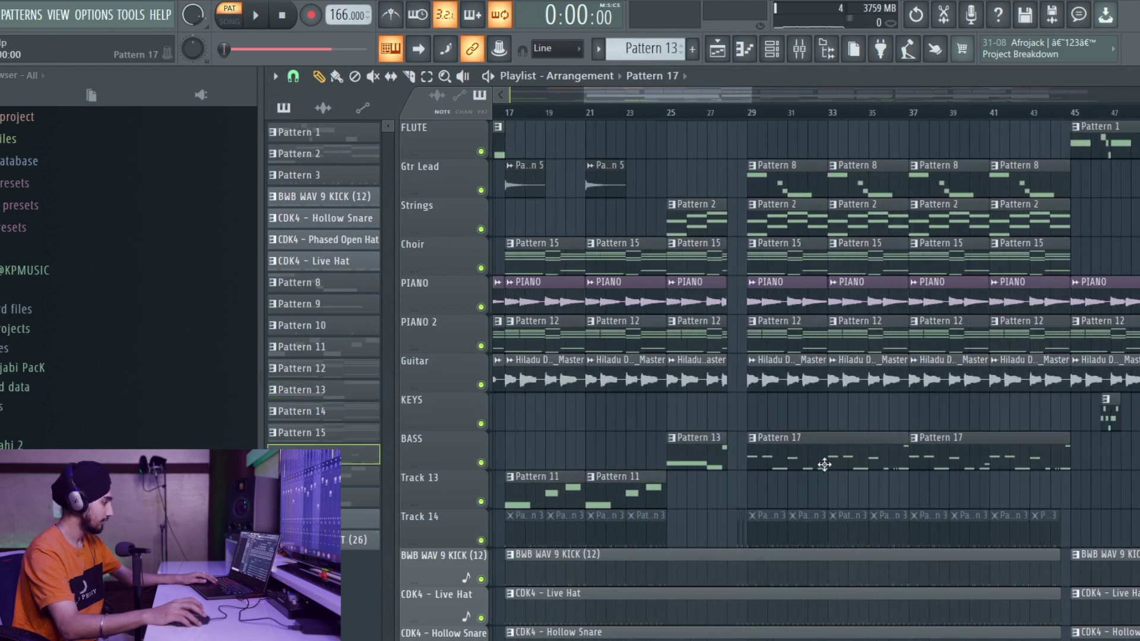
{"action": "left_click", "coordinate": [768, 46]}
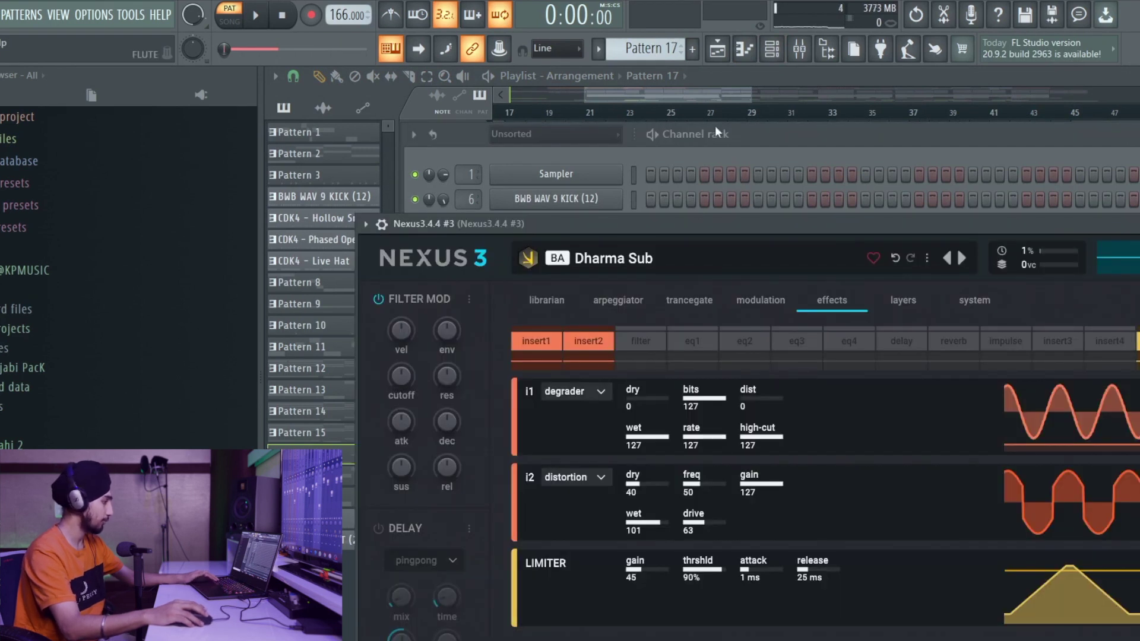
{"action": "left_click", "coordinate": [702, 137]}
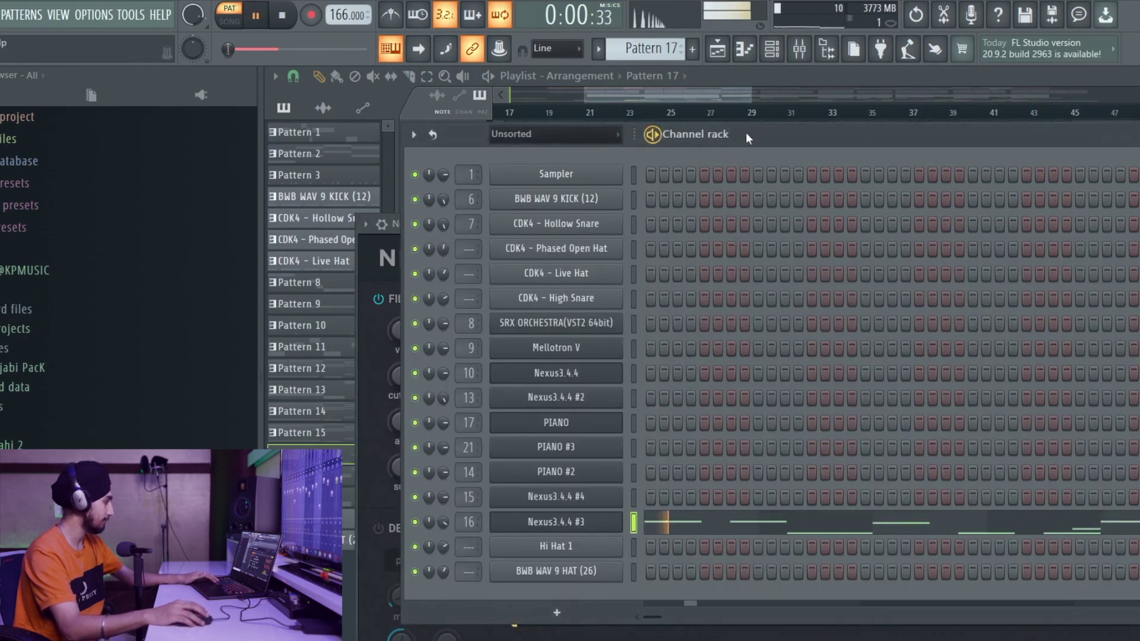
{"action": "key", "text": "F7"}
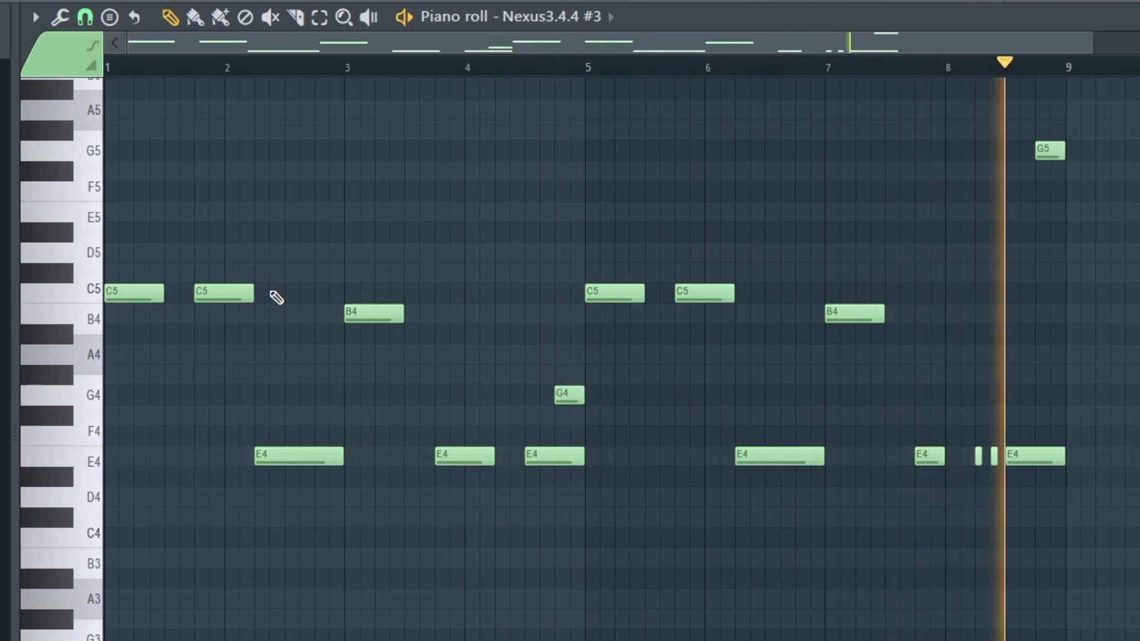
{"action": "key", "text": "space"}
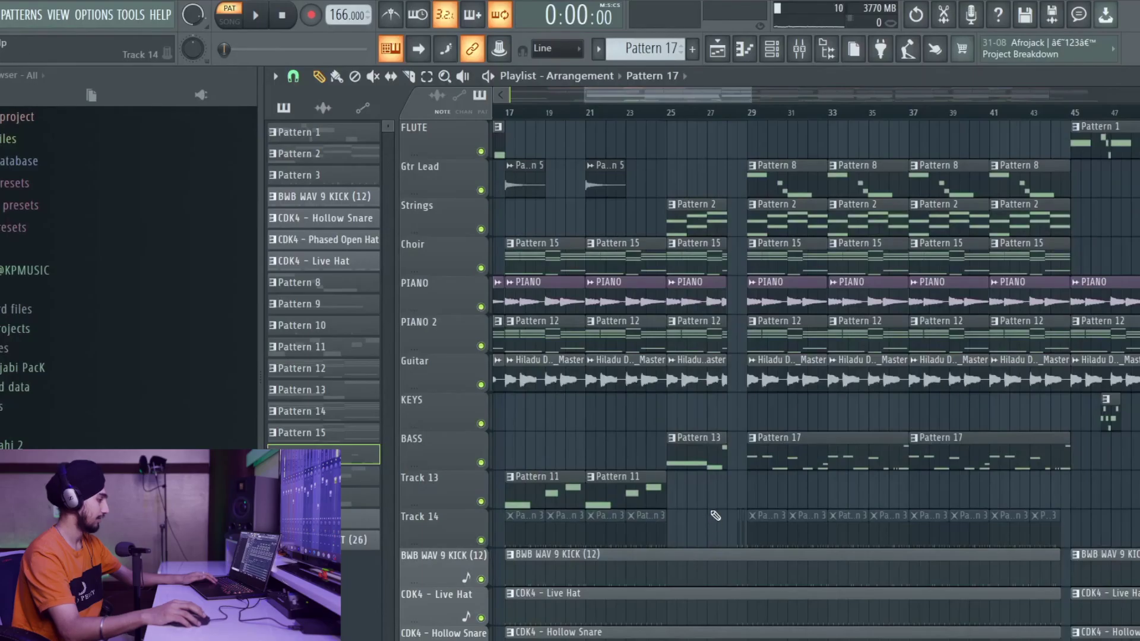
Survey the full arrangement from the vocal tracks down to the drum tracks and play the song
{"action": "scroll", "coordinate": [881, 358], "scroll_direction": "up", "scroll_amount": 3}
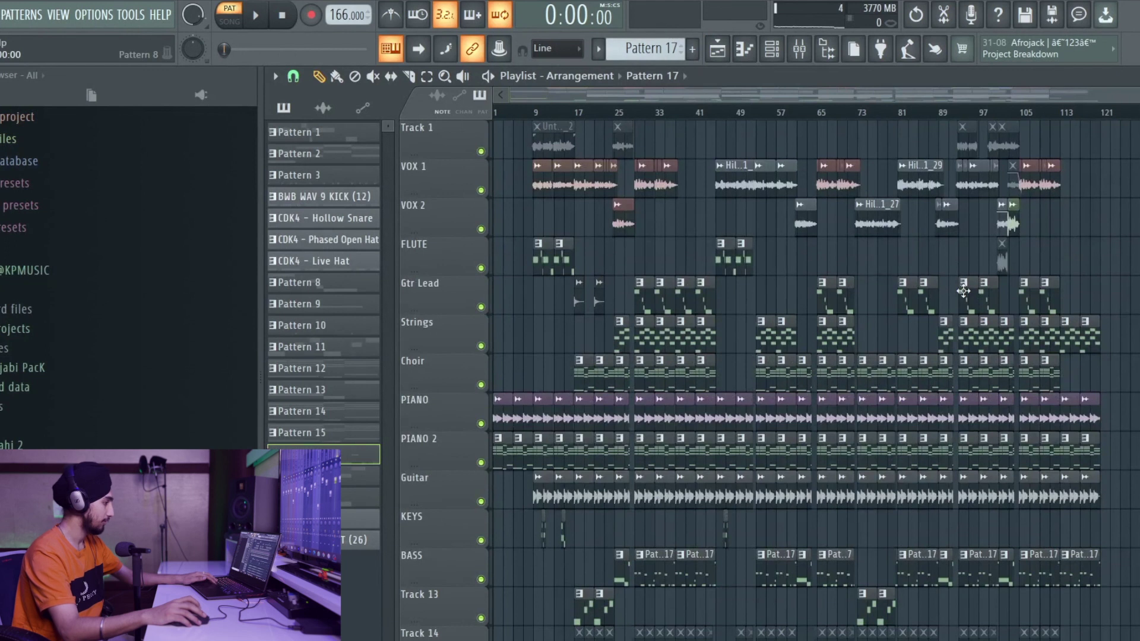
{"action": "scroll", "coordinate": [963, 290], "scroll_direction": "down", "scroll_amount": 4}
{"action": "scroll", "coordinate": [872, 436], "scroll_direction": "down", "scroll_amount": 9}
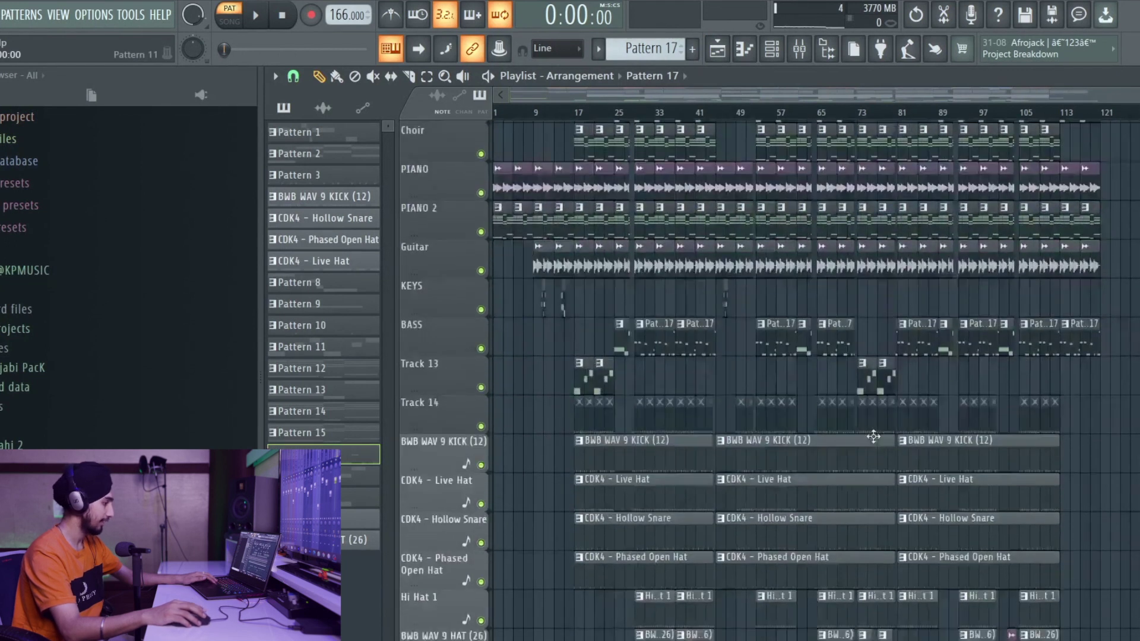
{"action": "left_click", "coordinate": [653, 360]}
{"action": "scroll", "coordinate": [726, 489], "scroll_direction": "up", "scroll_amount": 12}
{"action": "scroll", "coordinate": [727, 488], "scroll_direction": "up", "scroll_amount": 1}
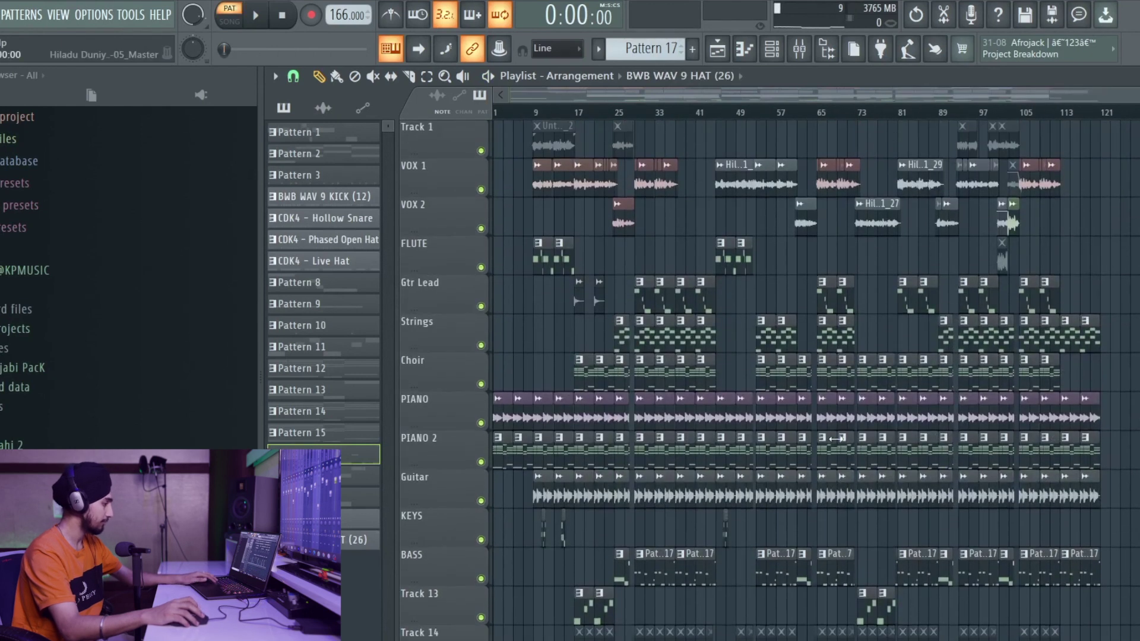
{"action": "scroll", "coordinate": [664, 281], "scroll_direction": "up", "scroll_amount": 4}
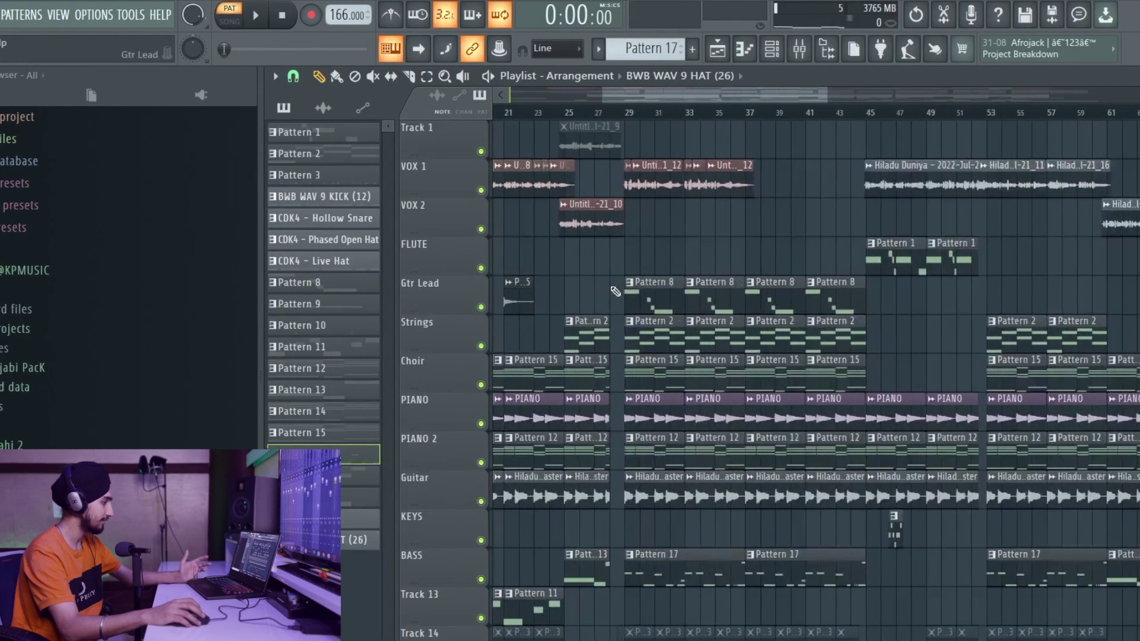
{"action": "left_click", "coordinate": [649, 287]}
{"action": "key", "text": "space"}
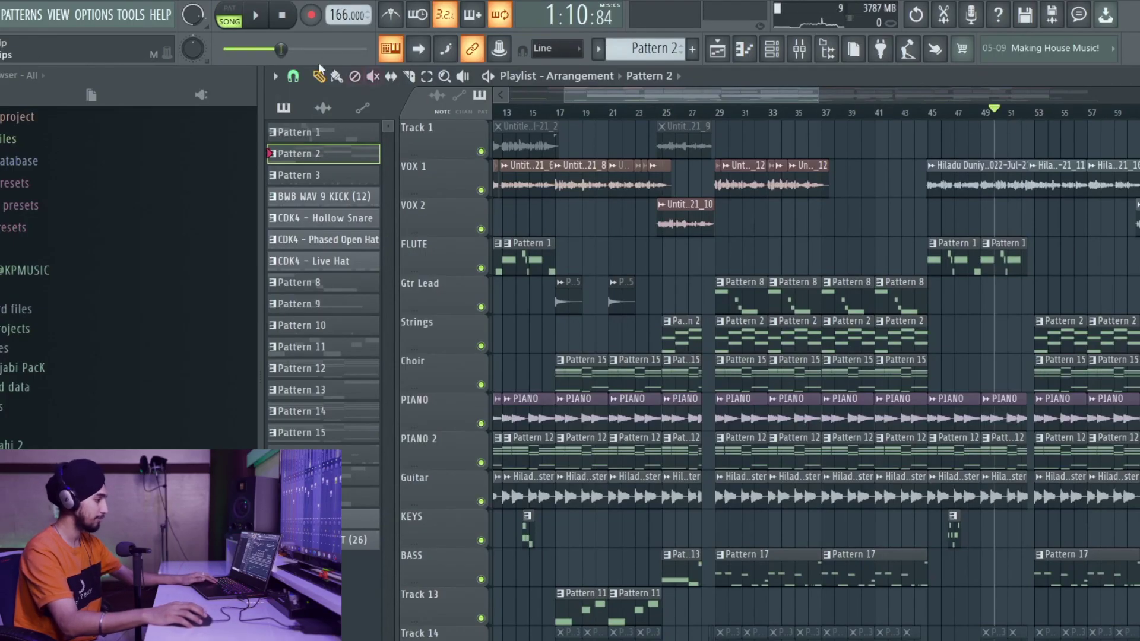
Run the macro that purges the project's unused audio clips
{"action": "left_click", "coordinate": [137, 14]}
{"action": "mouse_move", "coordinate": [190, 67]}
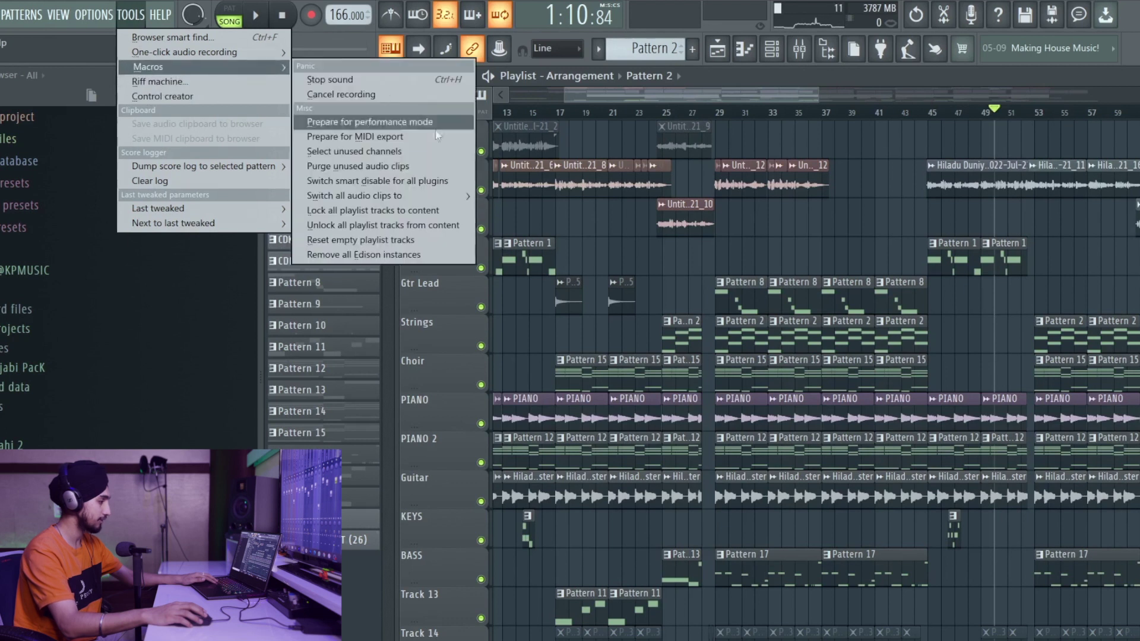
{"action": "left_click", "coordinate": [407, 168]}
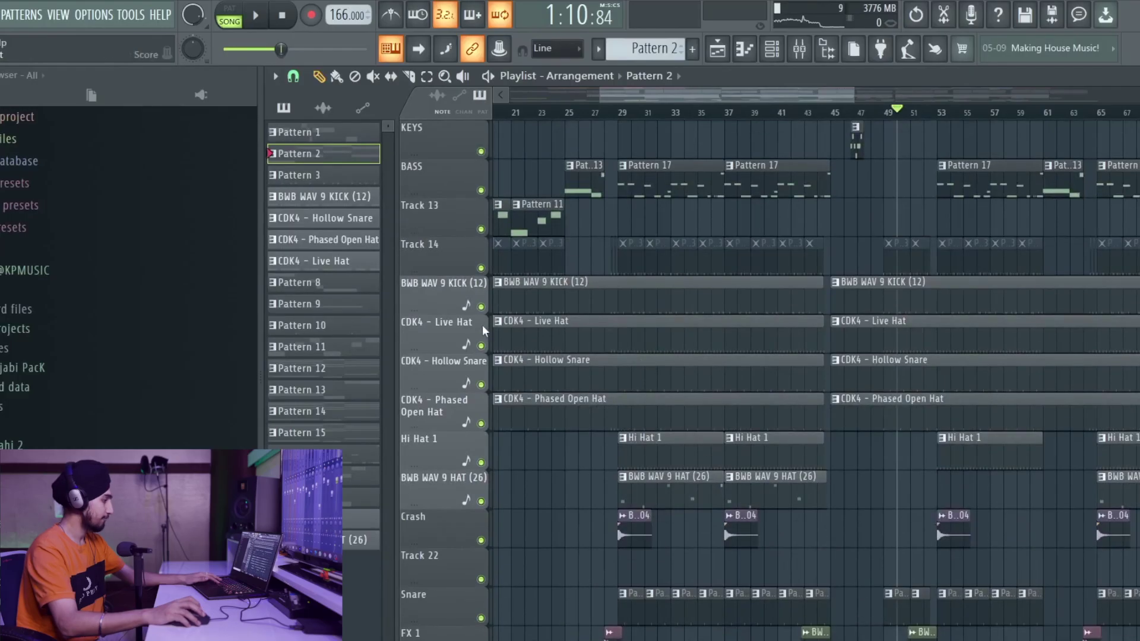
Solo the BWB WAV 9 KICK (12) track and enable the Live Hat, Hollow Snare, Phased Open Hat, Hi Hat 1 and BWB WAV 9 HAT (26) tracks
{"action": "right_click", "coordinate": [480, 306]}
{"action": "left_click", "coordinate": [480, 345]}
{"action": "left_click", "coordinate": [481, 384]}
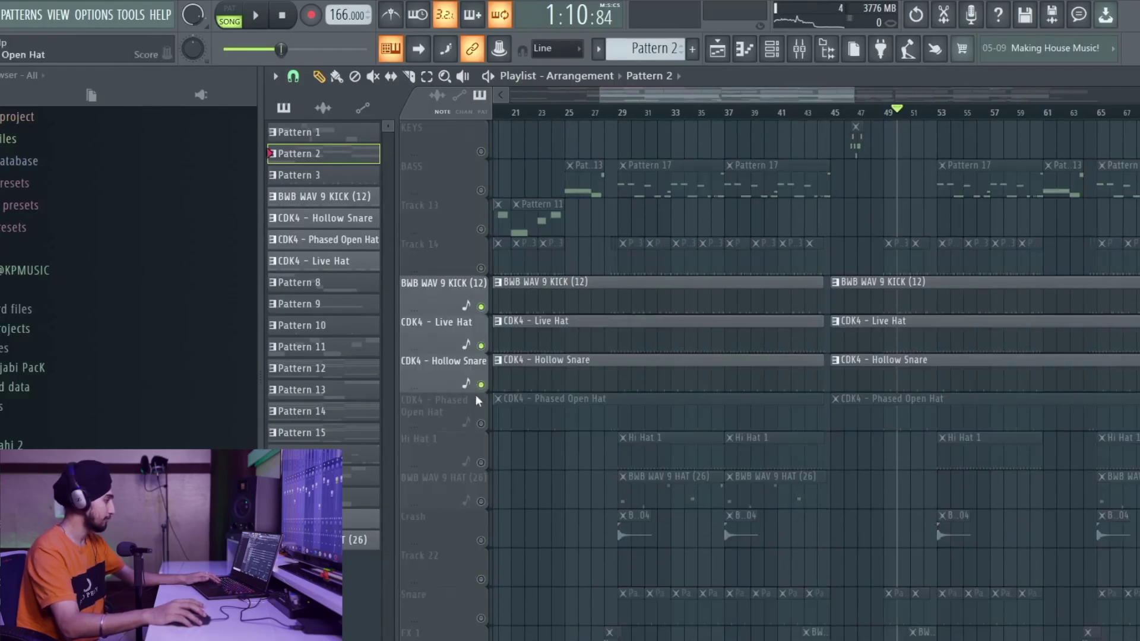
{"action": "left_click", "coordinate": [480, 424]}
{"action": "left_click", "coordinate": [481, 463]}
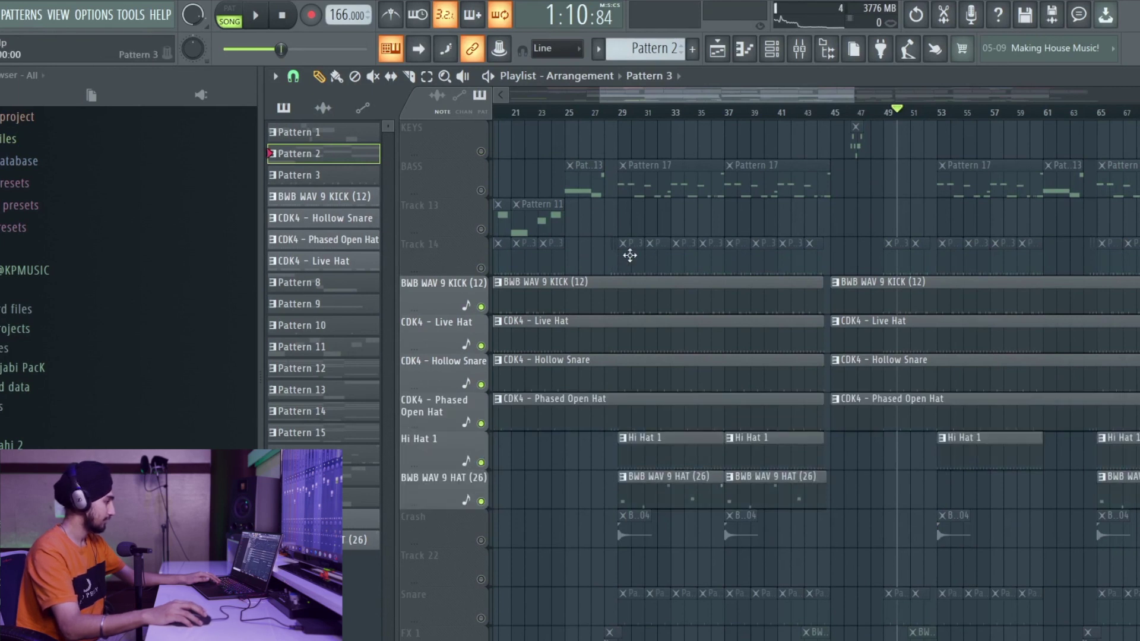
Show Pattern 3's Unsorted channels in the channel rack and play its drum steps
{"action": "left_click", "coordinate": [771, 50]}
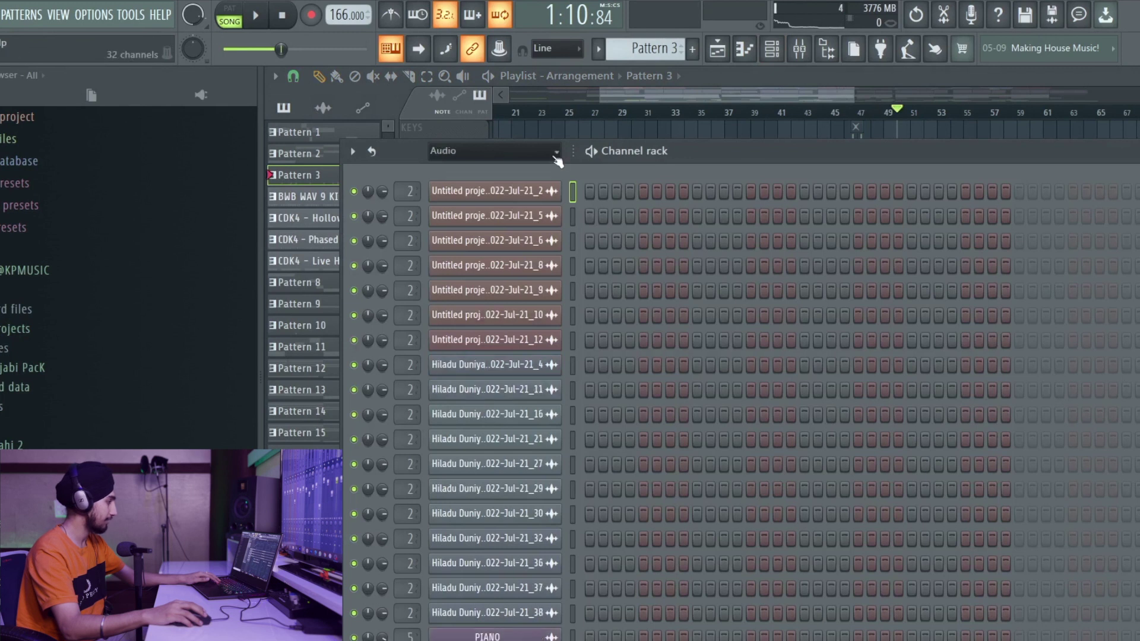
{"action": "scroll", "coordinate": [557, 155], "scroll_direction": "up", "scroll_amount": 2}
{"action": "key", "text": "space"}
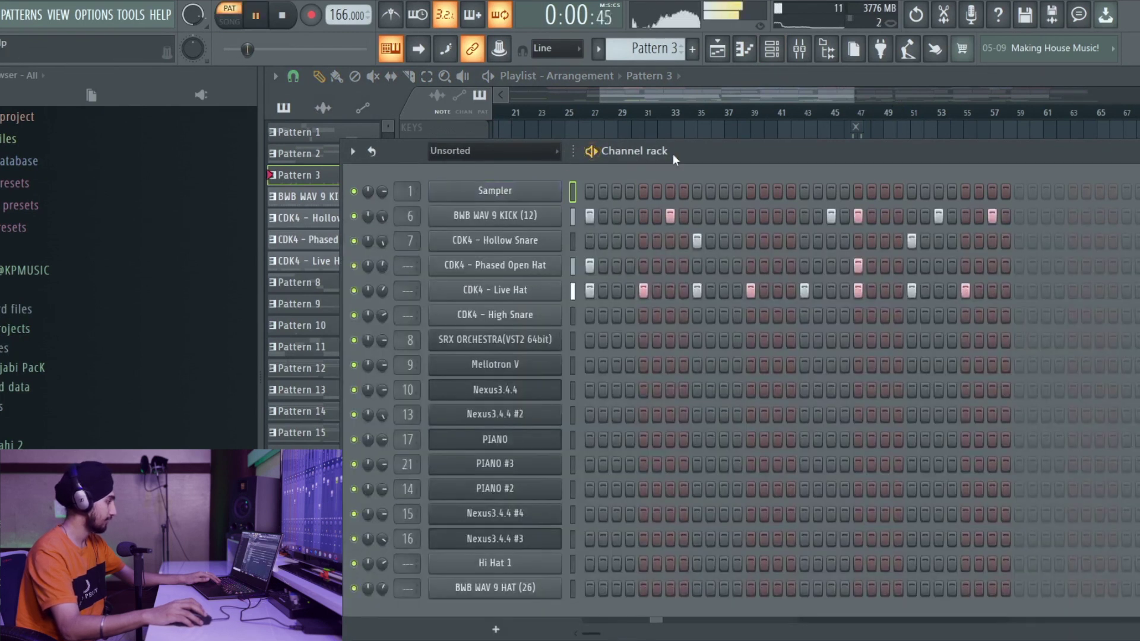
{"action": "left_click_drag", "start_coordinate": [672, 154], "coordinate": [646, 178]}
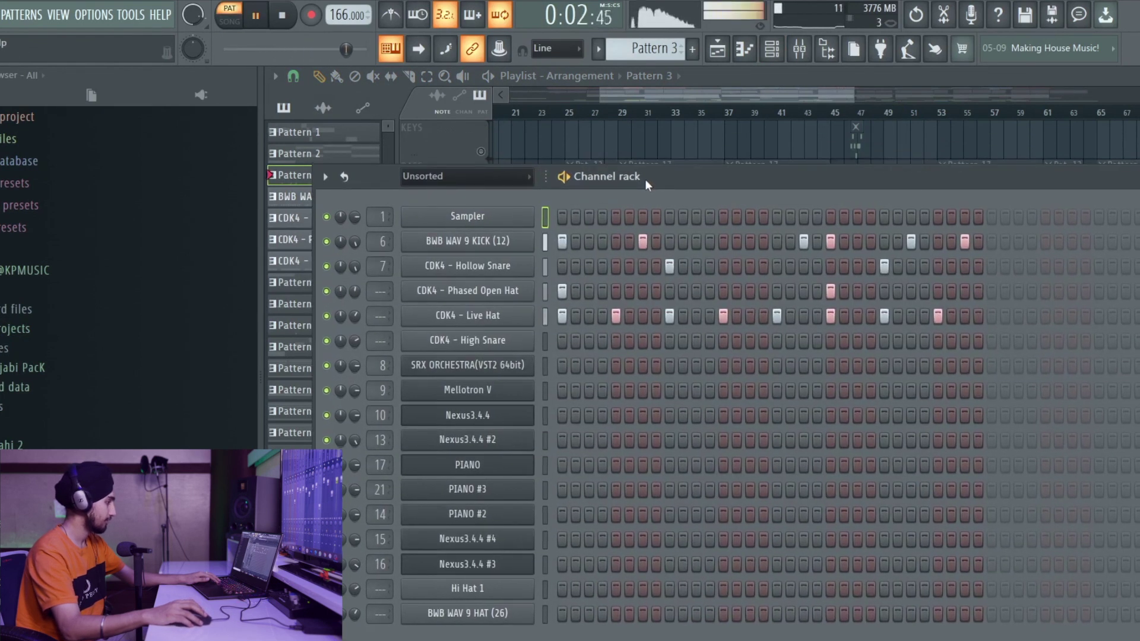
{"action": "key", "text": "space"}
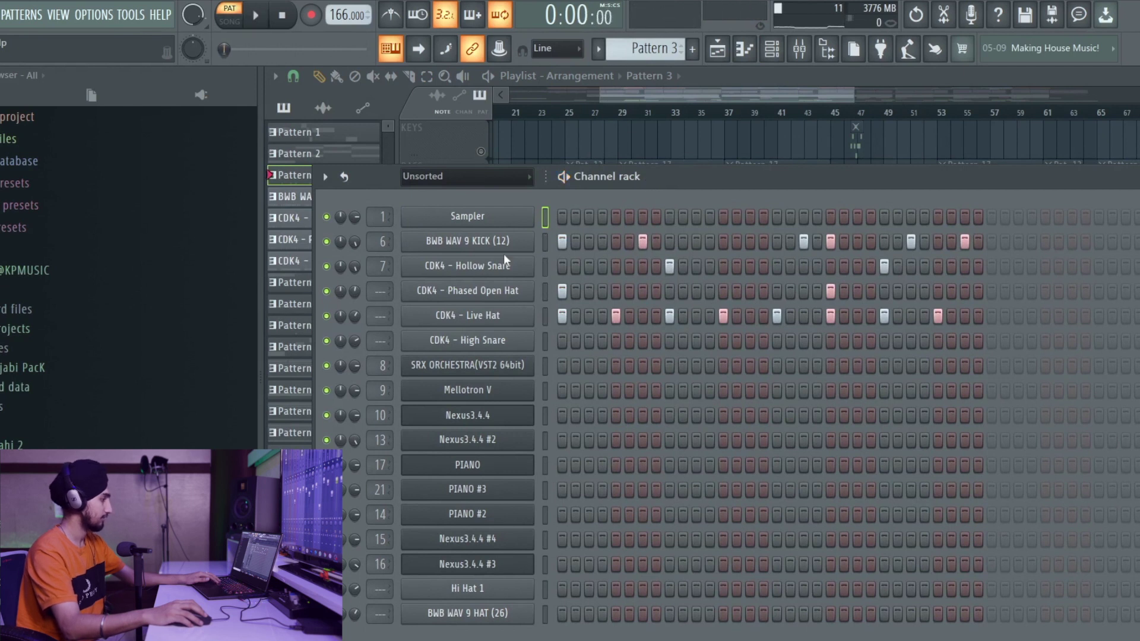
Audition Pattern 3's kick, Hollow Snare, Phased Open Hat and Live Hat samples one by one from their channels
{"action": "left_click", "coordinate": [510, 247]}
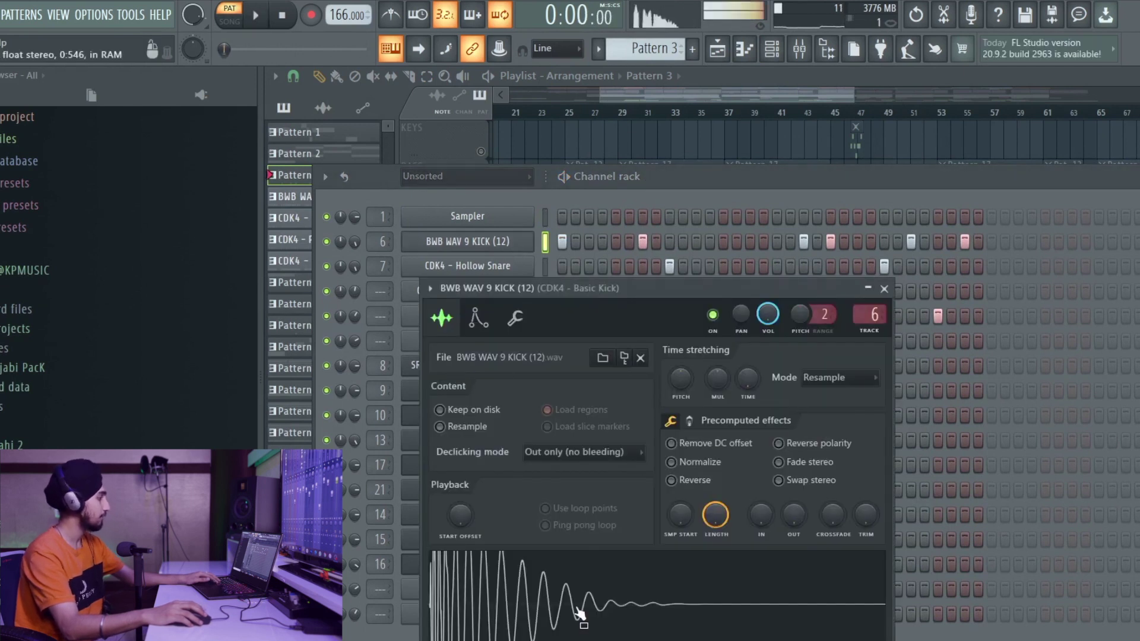
{"action": "left_click", "coordinate": [467, 241]}
{"action": "left_click", "coordinate": [467, 266]}
{"action": "left_click", "coordinate": [838, 203]}
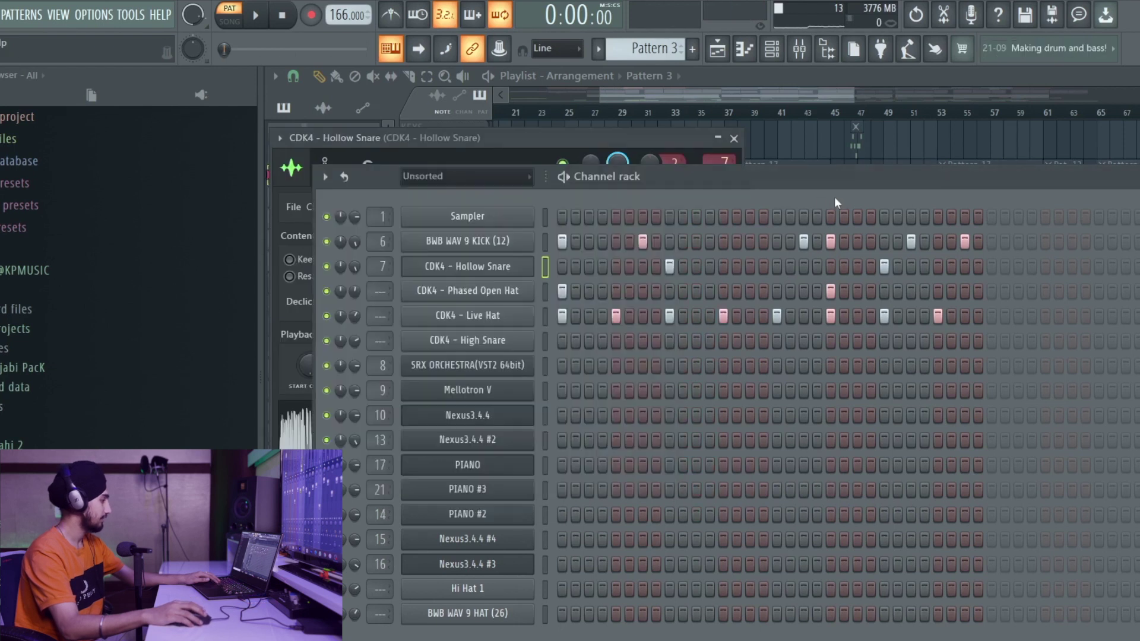
{"action": "left_click", "coordinate": [494, 295]}
{"action": "left_click", "coordinate": [842, 208]}
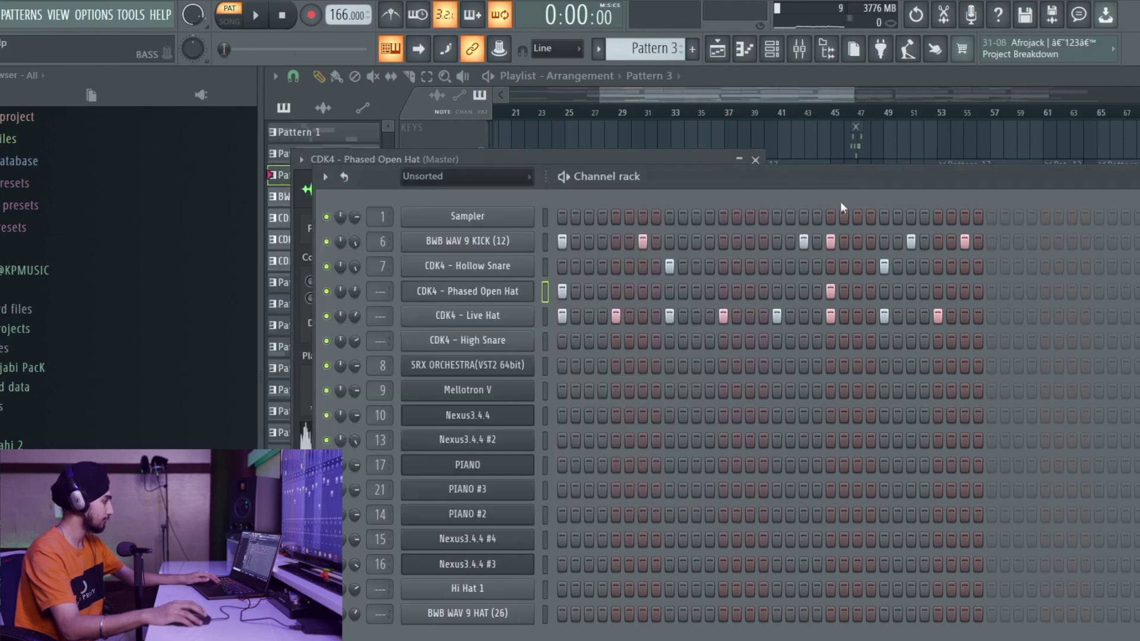
{"action": "left_click", "coordinate": [520, 320]}
{"action": "left_click", "coordinate": [883, 209]}
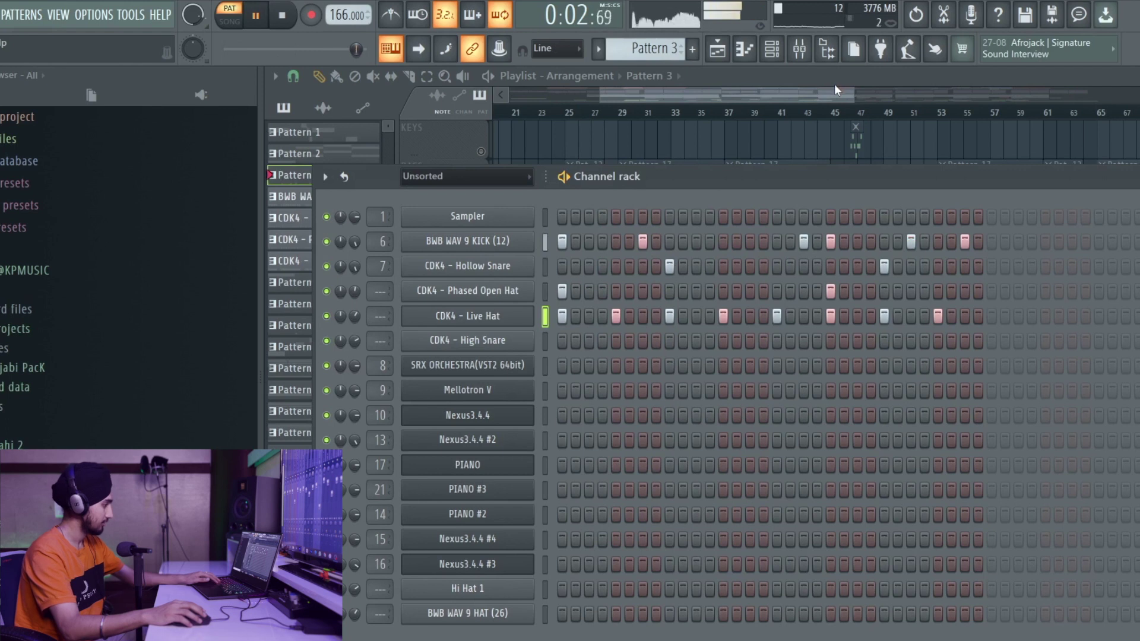
Find the Hi Hat 1 pattern in the playlist and play its steps in the channel rack
{"action": "key", "text": "F6"}
{"action": "scroll", "coordinate": [650, 408], "scroll_direction": "left", "scroll_amount": 2}
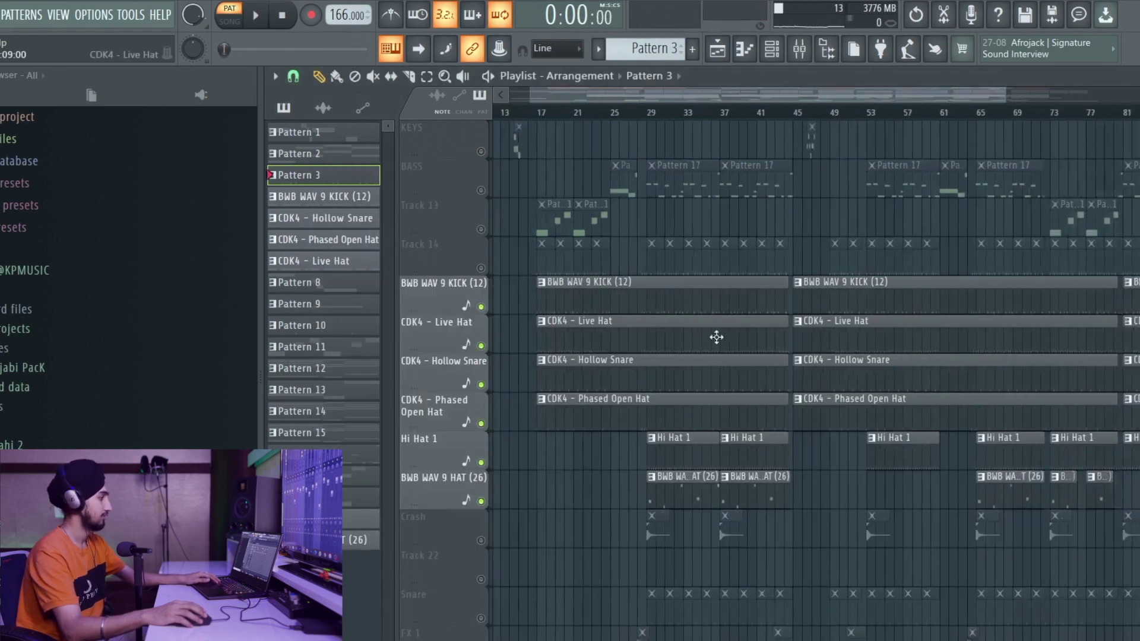
{"action": "scroll", "coordinate": [725, 330], "scroll_direction": "down", "scroll_amount": 2}
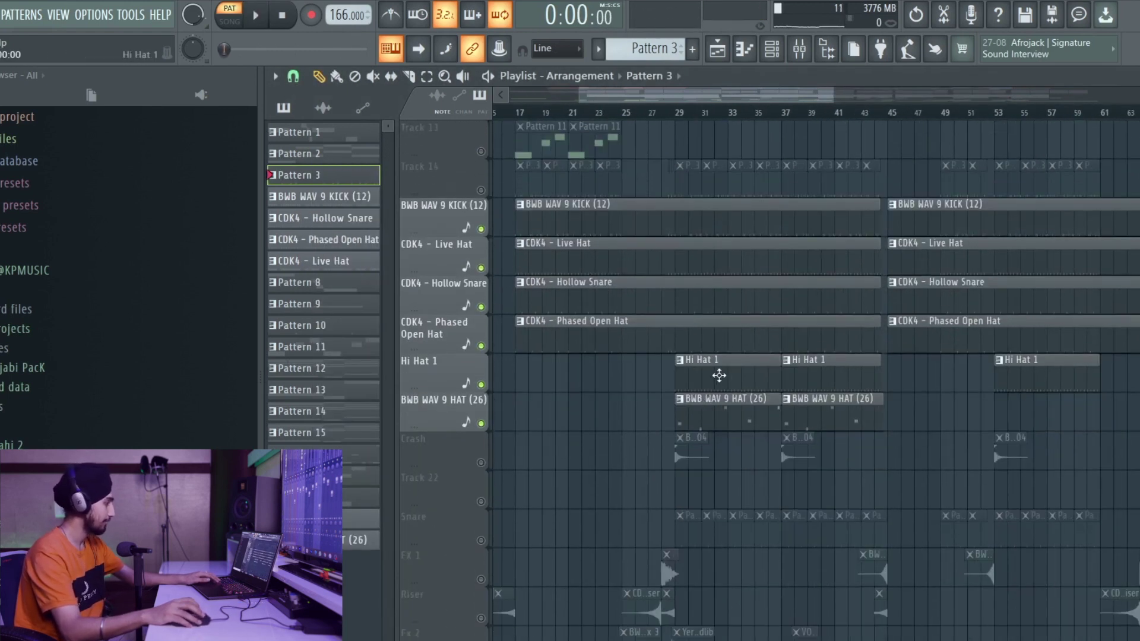
{"action": "left_click", "coordinate": [771, 50]}
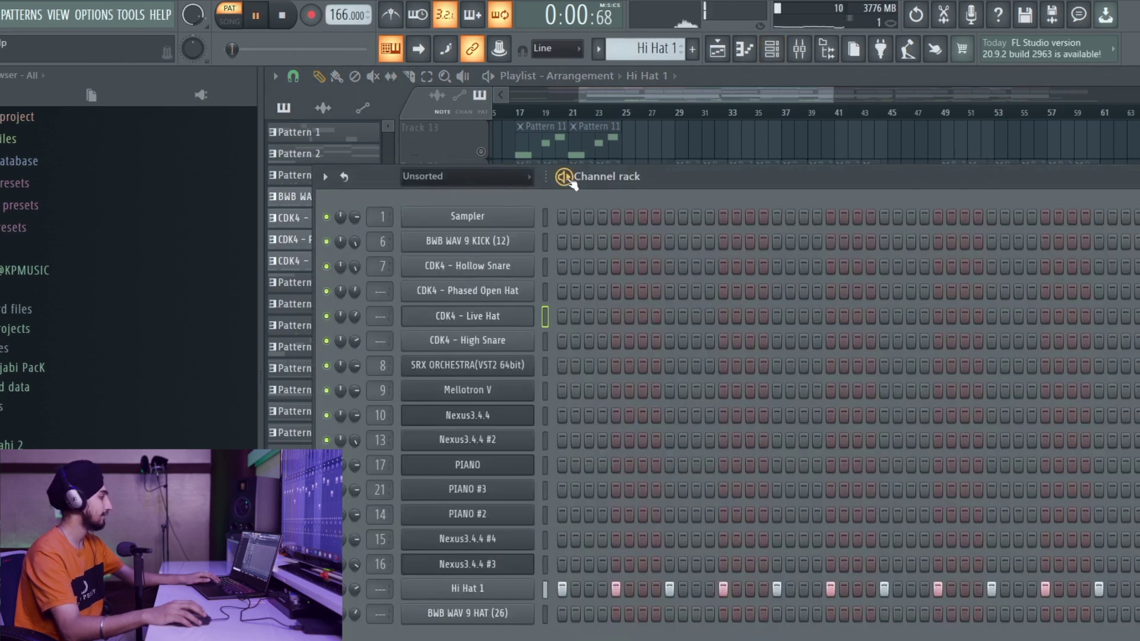
{"action": "key", "text": "F6"}
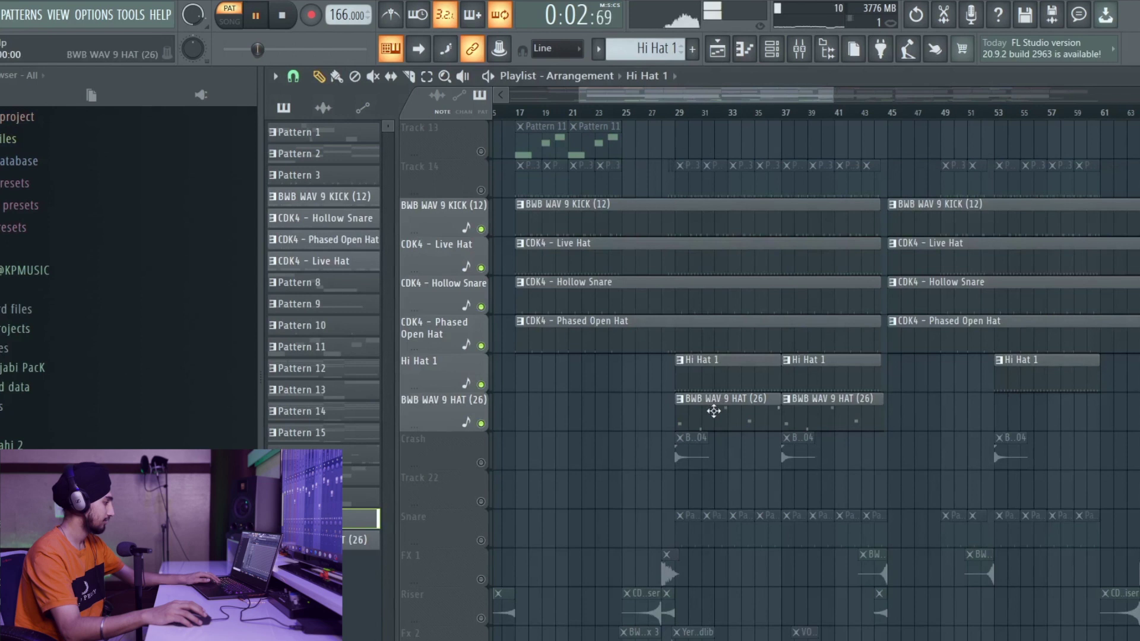
Solo the Hi Hat 1 and BWB WAV 9 HAT (26) tracks together and play them from about bar 29
{"action": "right_click", "coordinate": [467, 382]}
{"action": "right_click", "coordinate": [481, 384]}
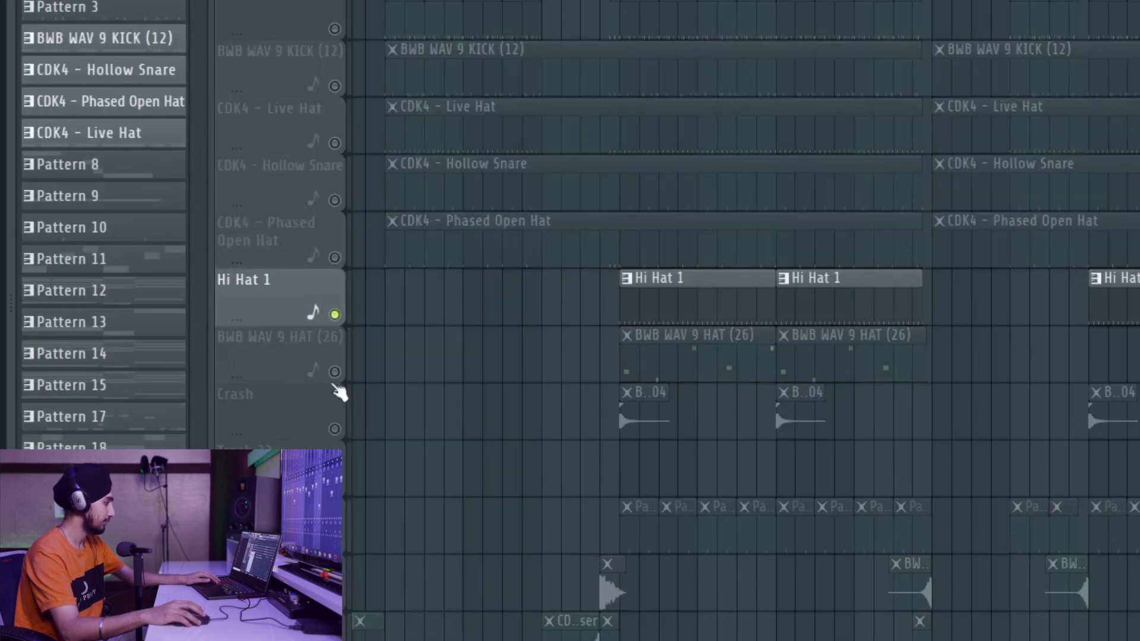
{"action": "left_click", "coordinate": [334, 371]}
{"action": "key", "text": "space"}
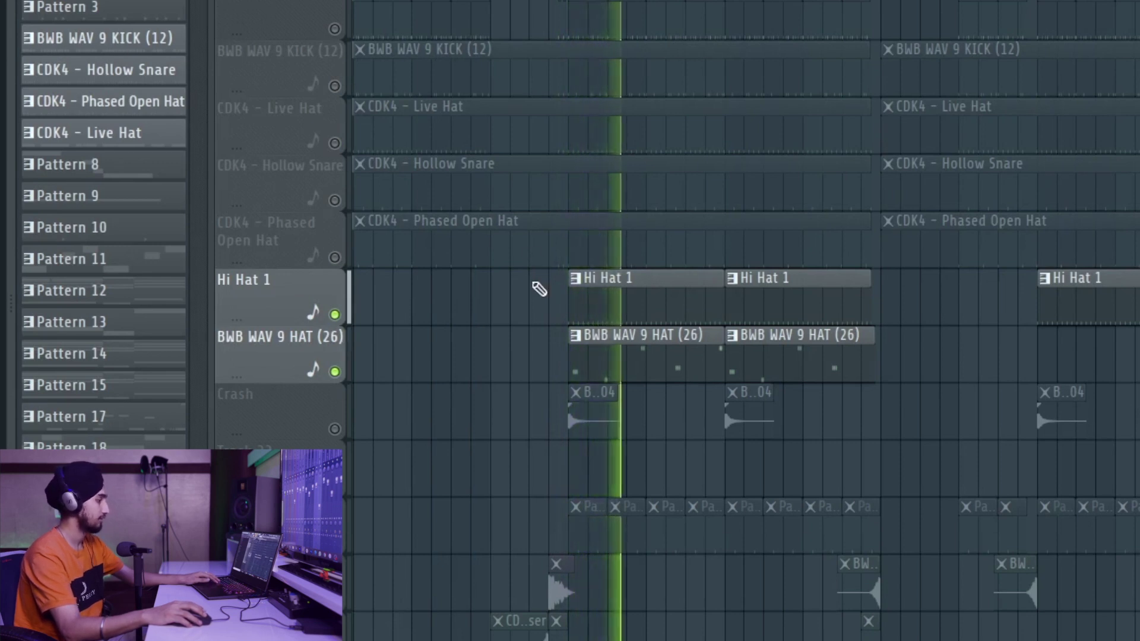
{"action": "scroll", "coordinate": [539, 289], "scroll_direction": "up", "scroll_amount": 2}
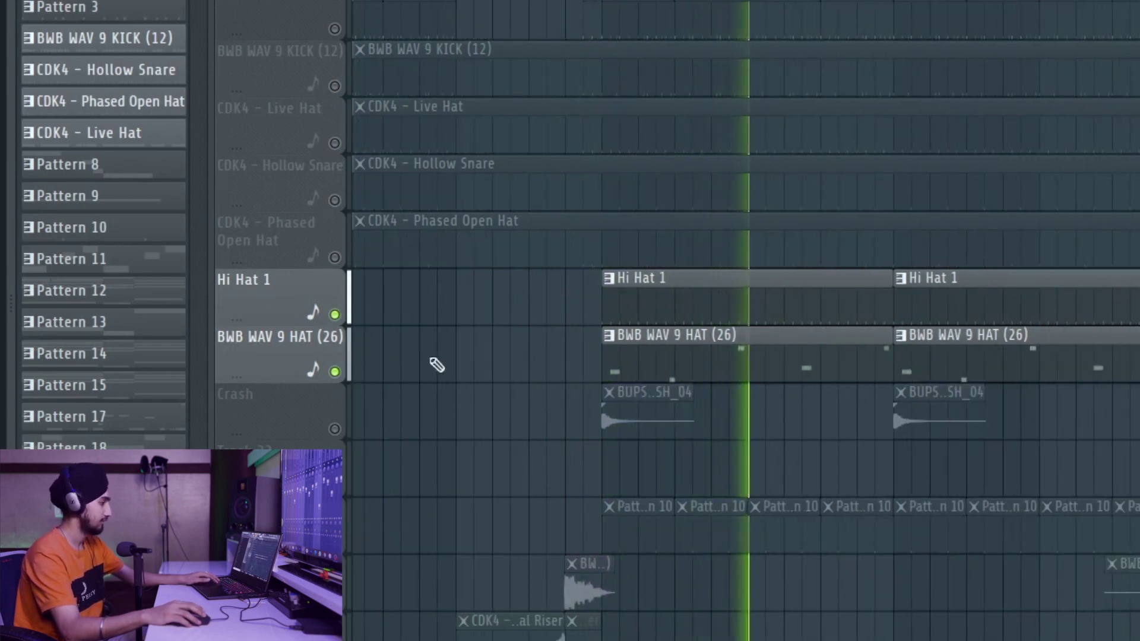
{"action": "key", "text": "space"}
Re-enable the Phased Open Hat, Hollow Snare, Live Hat, BWB WAV 9 KICK (12) and Track 14 tracks
{"action": "left_click", "coordinate": [334, 257]}
{"action": "left_click", "coordinate": [334, 200]}
{"action": "left_click", "coordinate": [334, 143]}
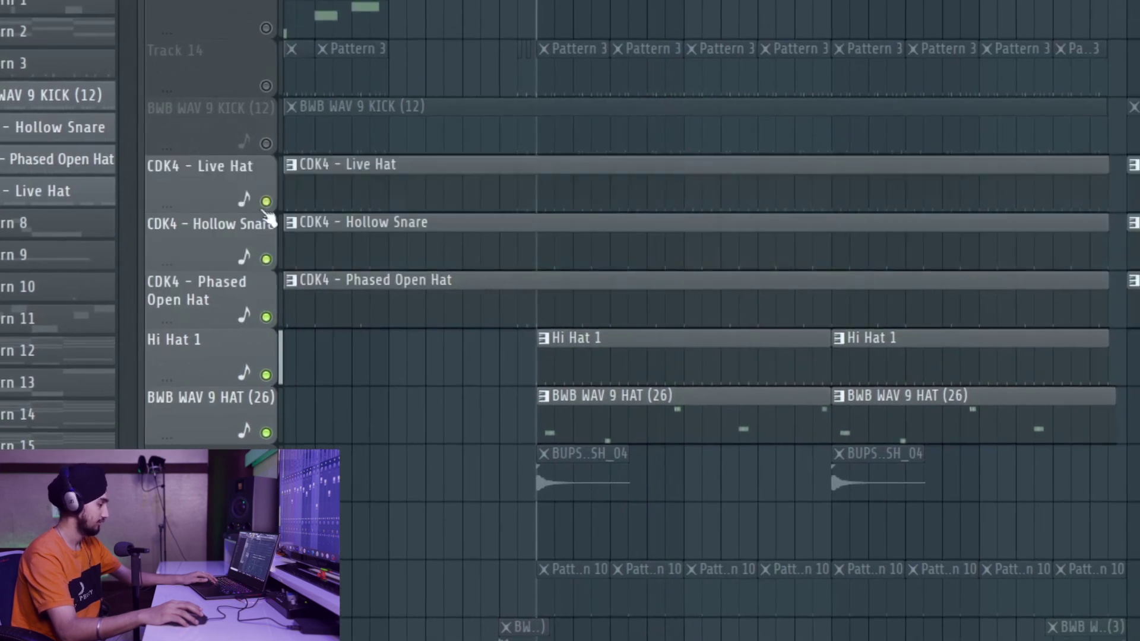
{"action": "left_click", "coordinate": [266, 143]}
{"action": "left_click", "coordinate": [266, 86]}
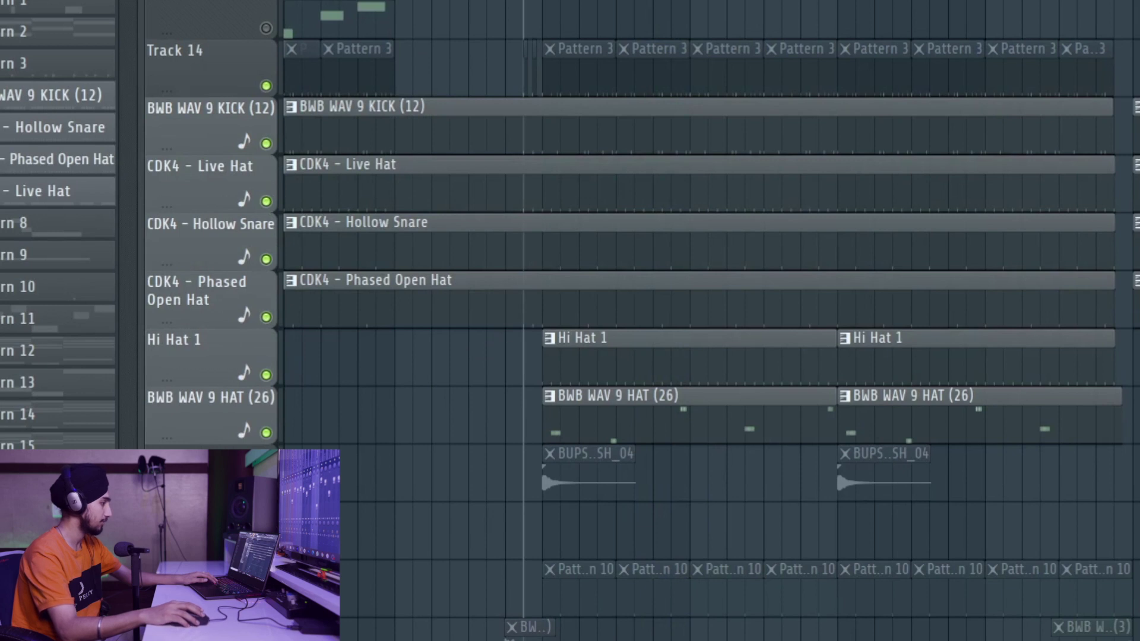
Enable the Snare track, audition its Pattern 10 clip and play back the hi-hat notes in the piano roll
{"action": "left_click", "coordinate": [624, 481]}
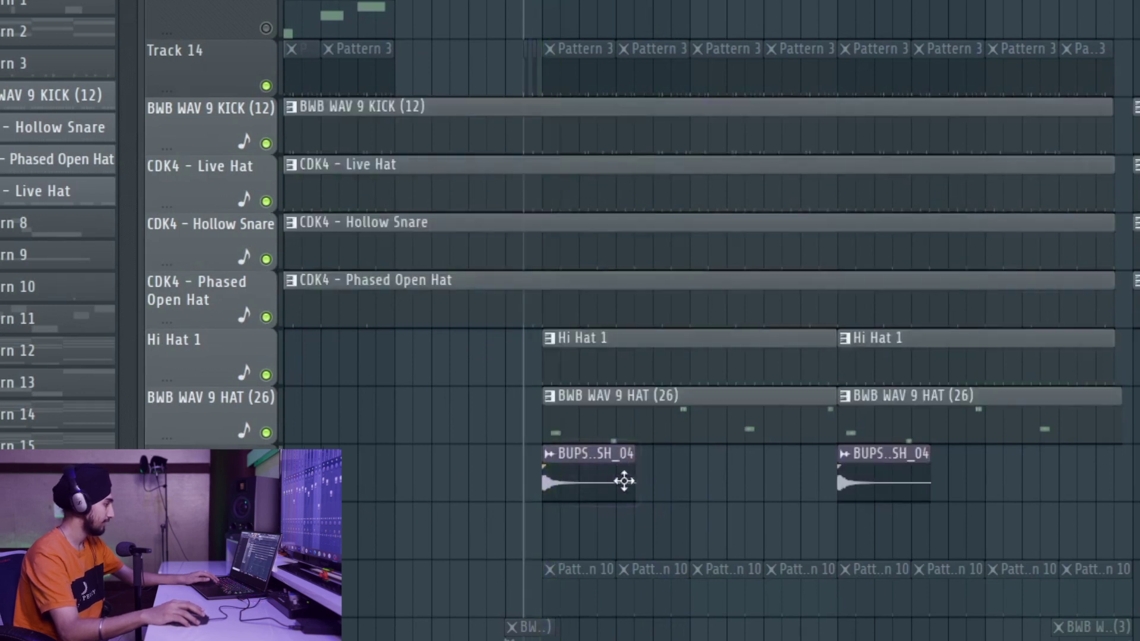
{"action": "left_click", "coordinate": [266, 606]}
{"action": "left_click", "coordinate": [583, 579]}
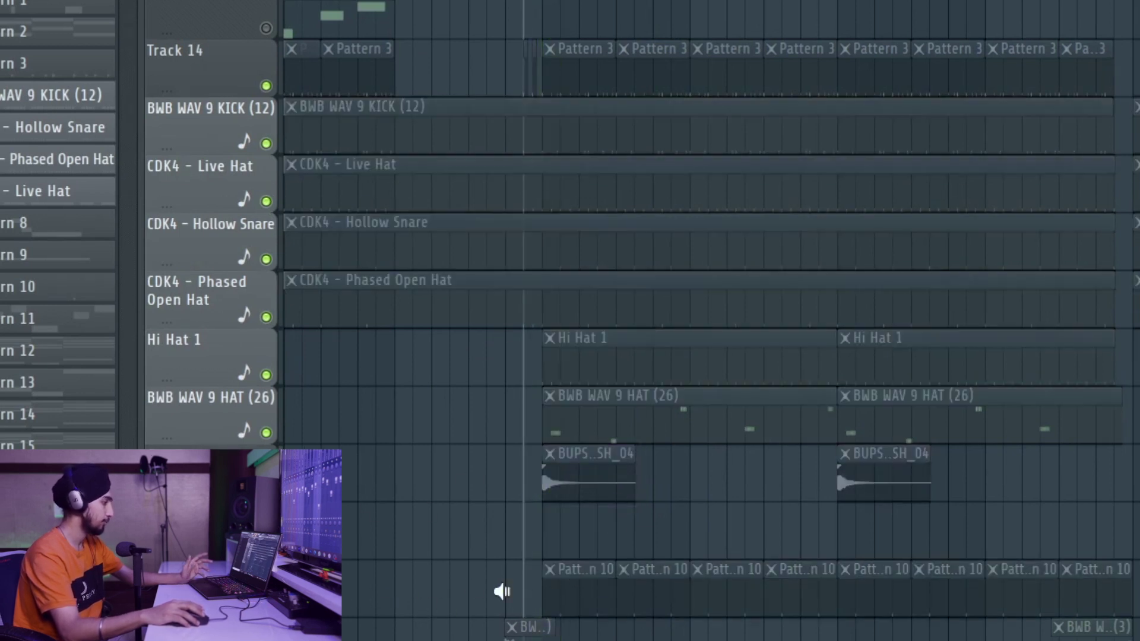
{"action": "left_click", "coordinate": [555, 592]}
{"action": "key", "text": "space"}
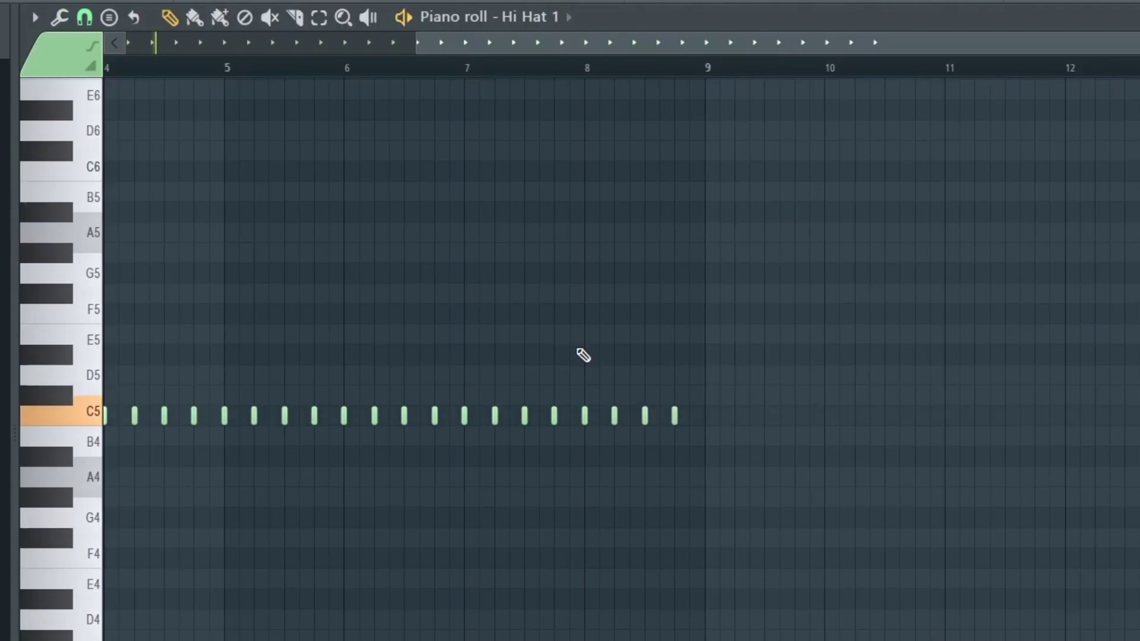
{"action": "key", "text": "space"}
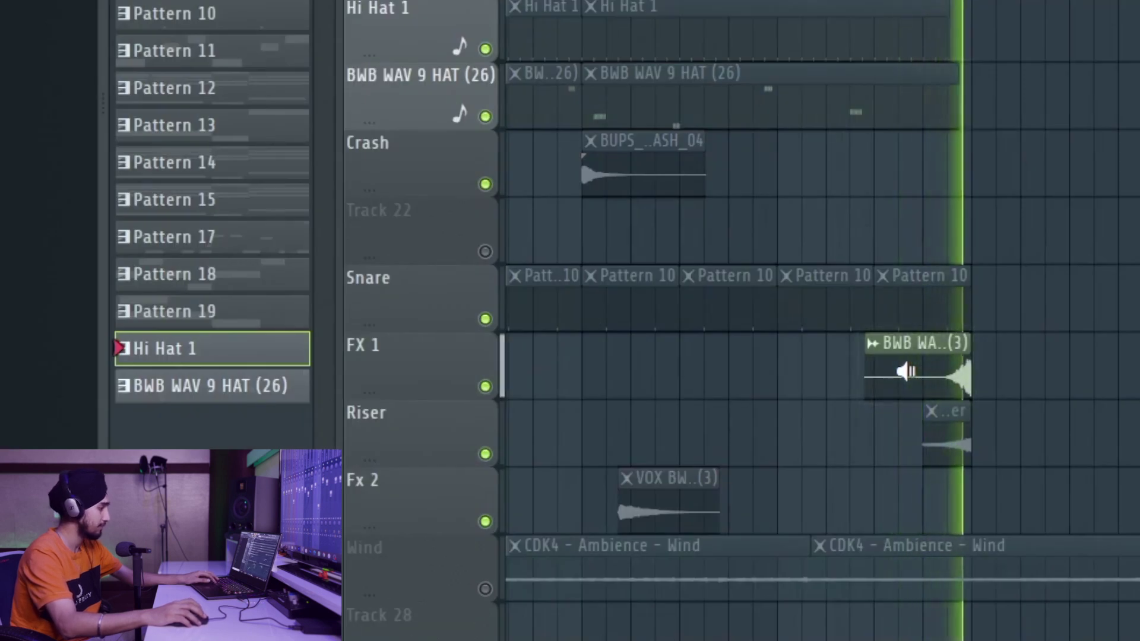
Audition the effect clips on the FX 1, Riser and Fx 2 tracks individually
{"action": "key", "text": "space"}
{"action": "left_click_drag", "start_coordinate": [914, 442], "coordinate": [961, 416]}
{"action": "scroll", "coordinate": [847, 422], "scroll_direction": "left", "scroll_amount": 5}
{"action": "left_click", "coordinate": [840, 473]}
{"action": "left_click", "coordinate": [725, 375]}
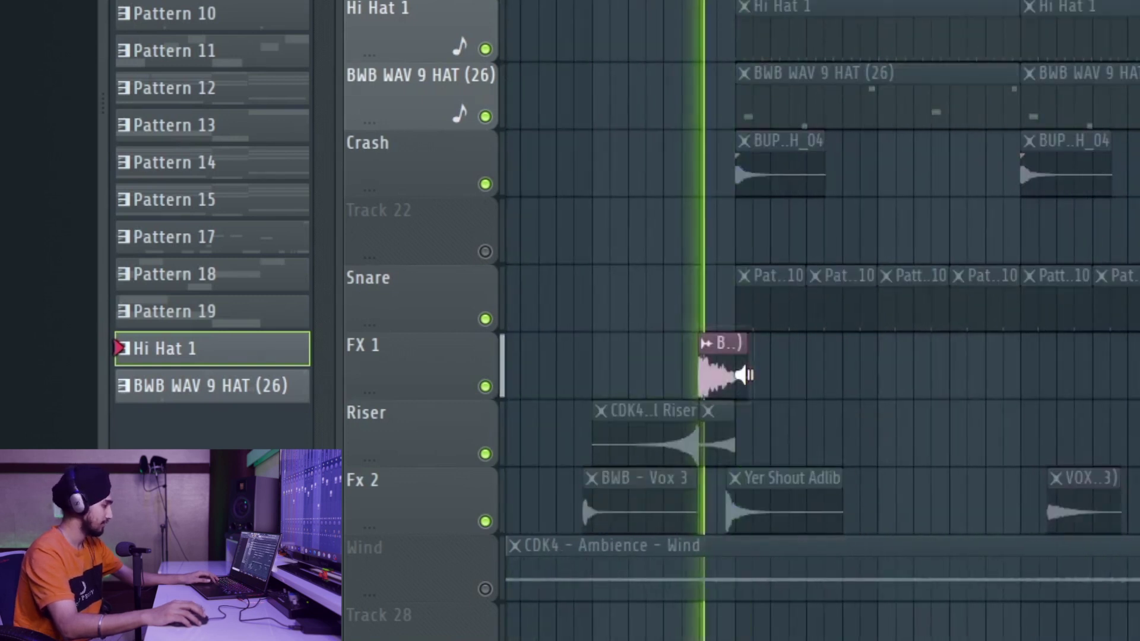
{"action": "left_click", "coordinate": [594, 486]}
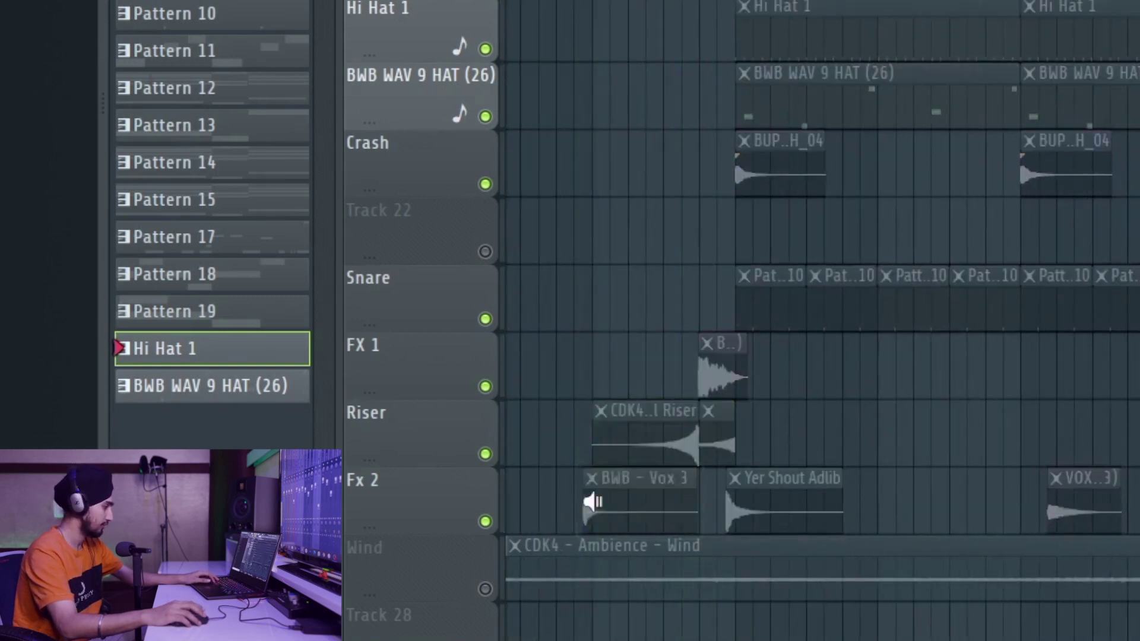
Review the Fx 2 vocal clips and the arrangement from the Guitar track down to Wind around bars 83 to 103
{"action": "scroll", "coordinate": [795, 438], "scroll_direction": "down", "scroll_amount": 4}
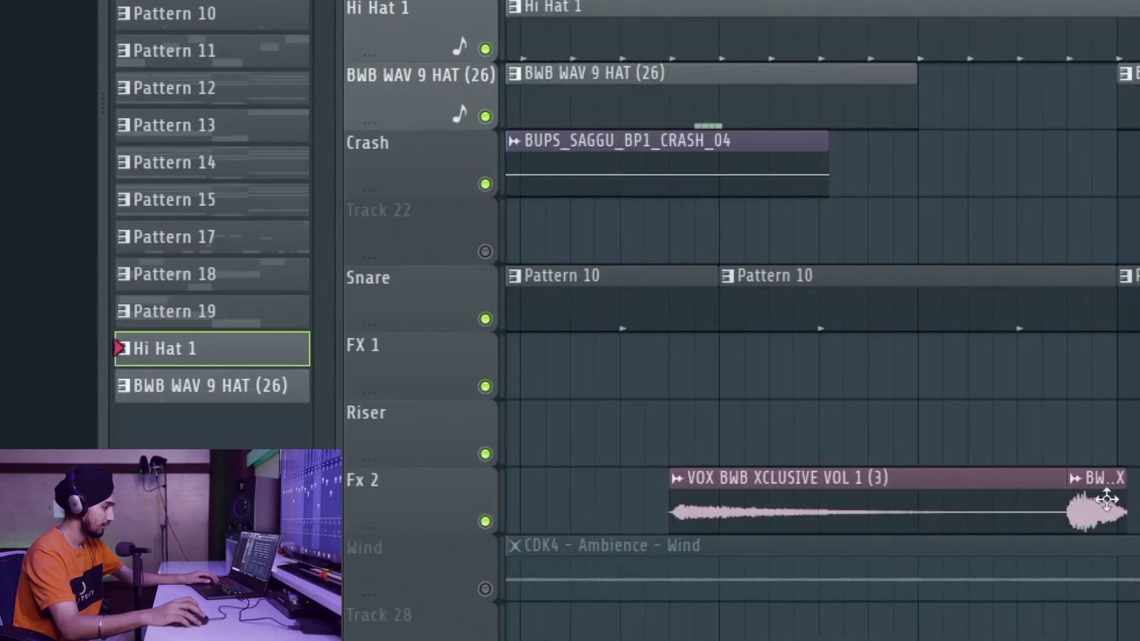
{"action": "scroll", "coordinate": [1119, 420], "scroll_direction": "down", "scroll_amount": 5}
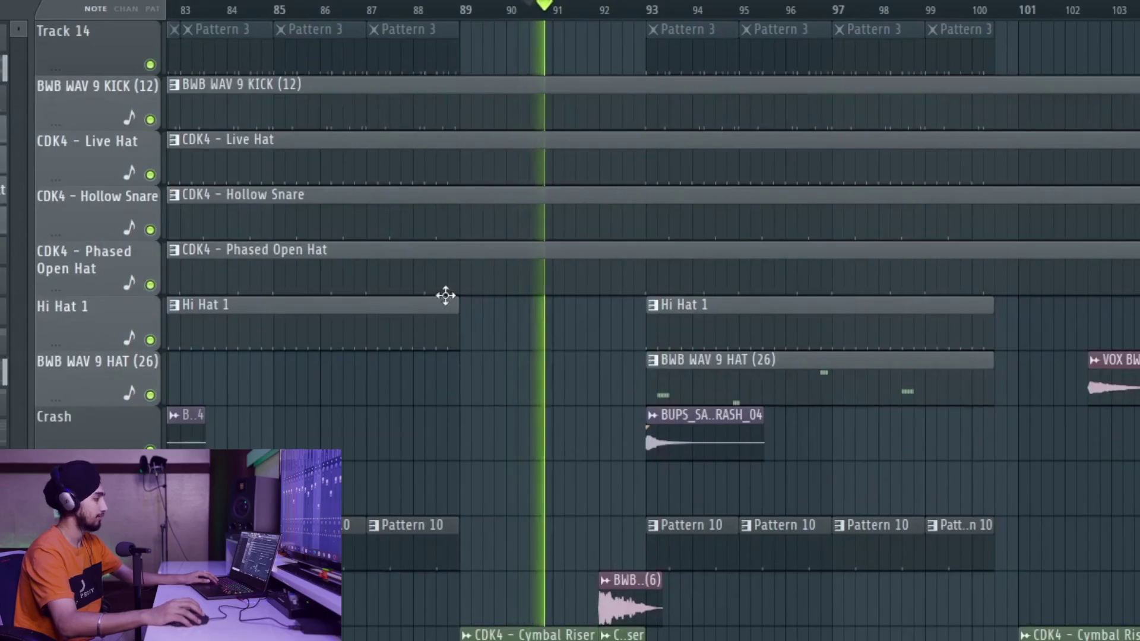
{"action": "scroll", "coordinate": [539, 296], "scroll_direction": "up", "scroll_amount": 5}
{"action": "scroll", "coordinate": [540, 296], "scroll_direction": "down", "scroll_amount": 5}
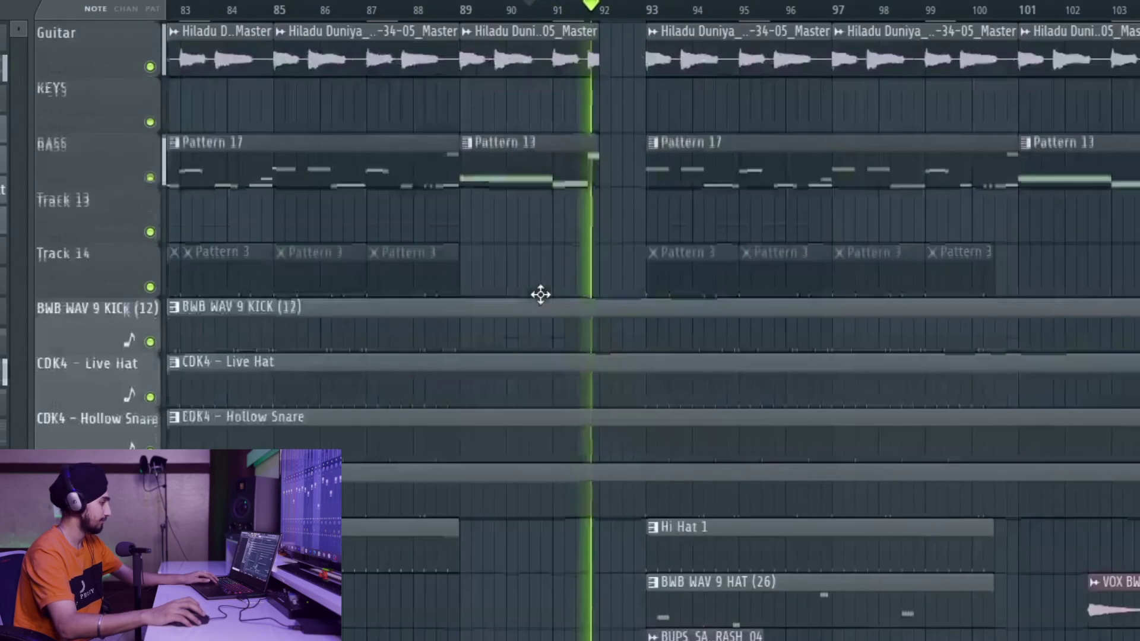
{"action": "scroll", "coordinate": [540, 295], "scroll_direction": "down", "scroll_amount": 2}
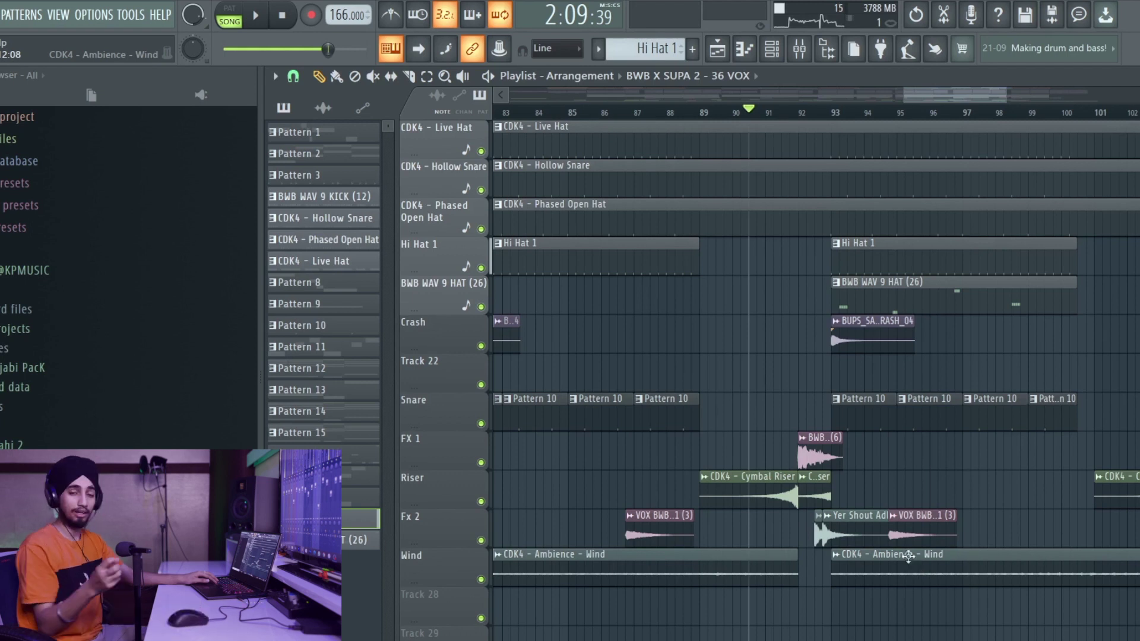
{"action": "scroll", "coordinate": [758, 561], "scroll_direction": "up", "scroll_amount": 6}
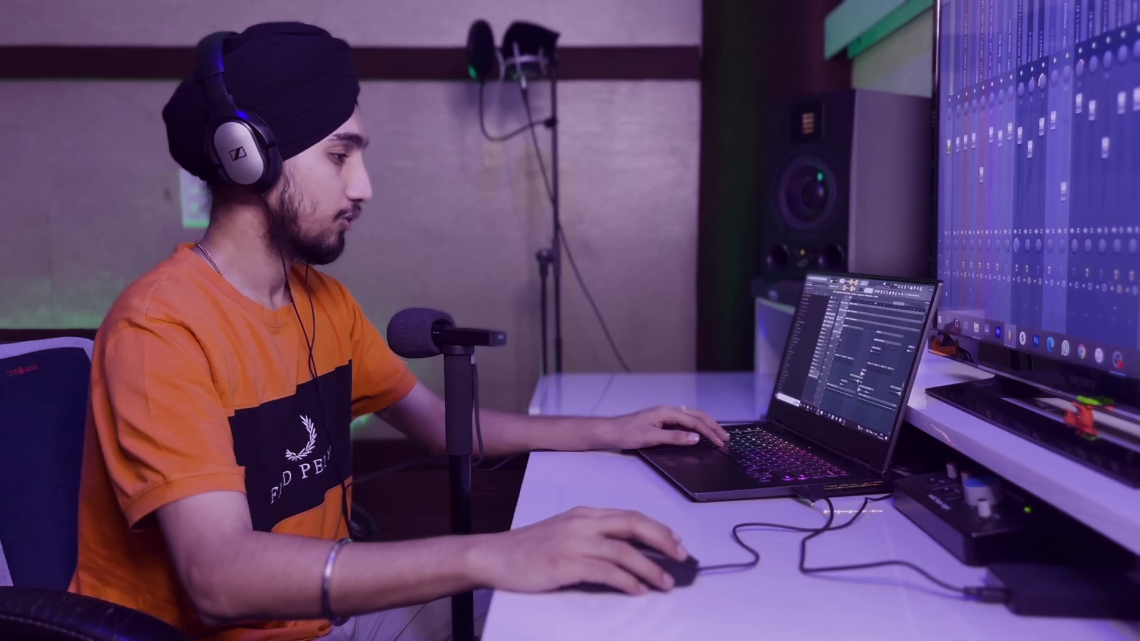